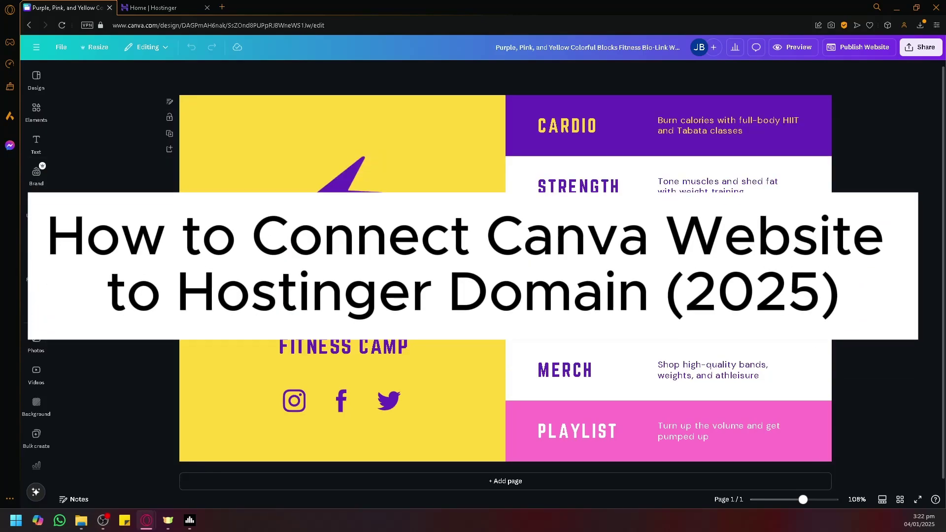
pyautogui.click(265, 244)
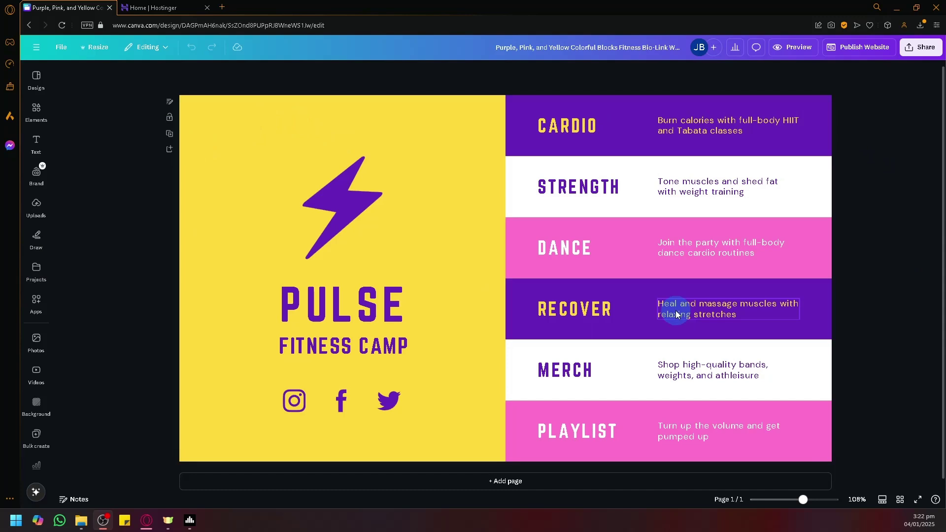
pyautogui.click(137, 5)
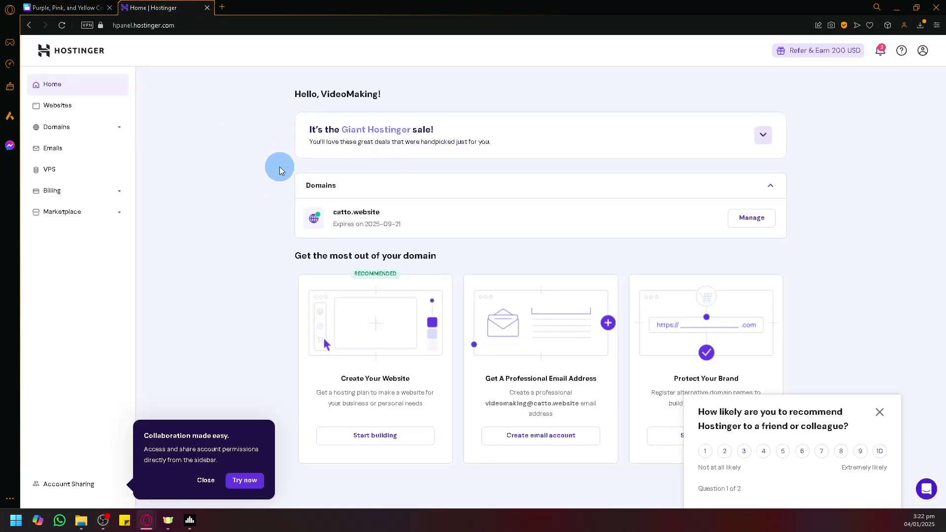
pyautogui.click(64, 8)
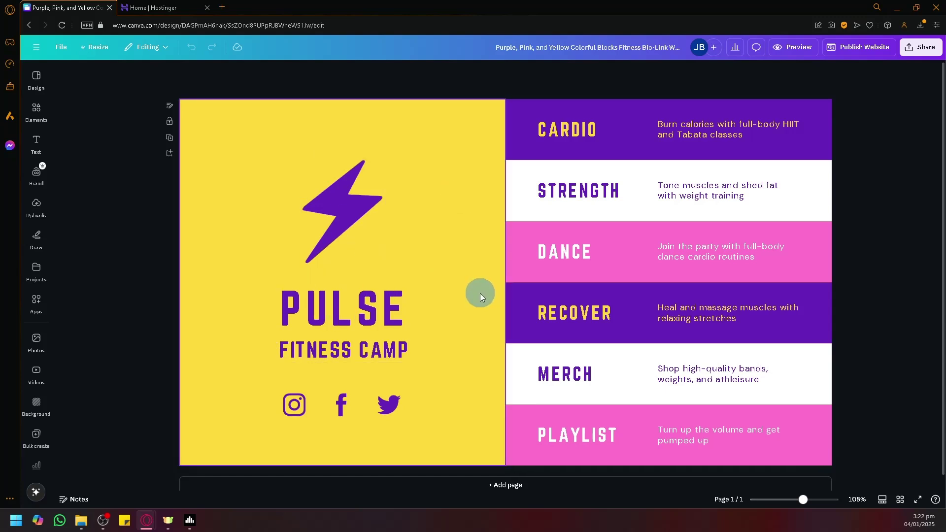
# Step: Rename the website design to Canva-Hostinger
pyautogui.click(870, 52)
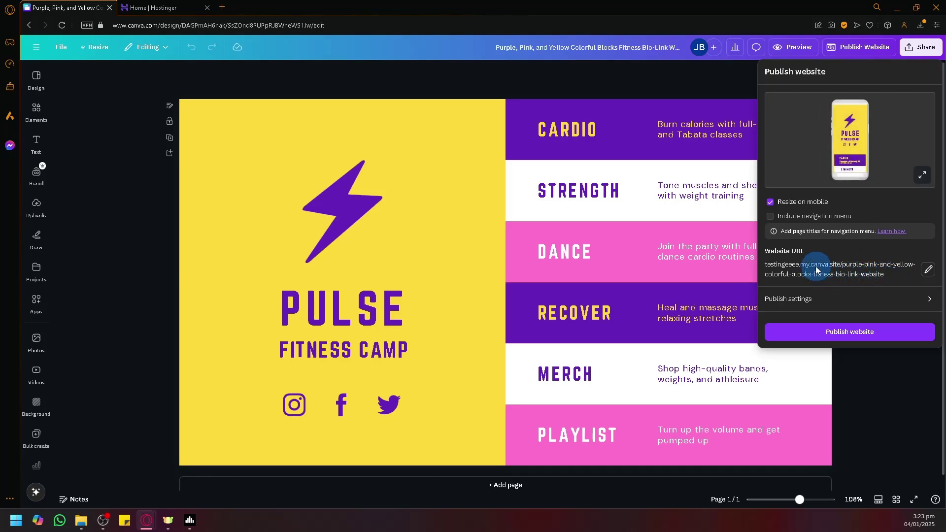
pyautogui.click(596, 48)
pyautogui.click(597, 47)
pyautogui.tripleClick(599, 48)
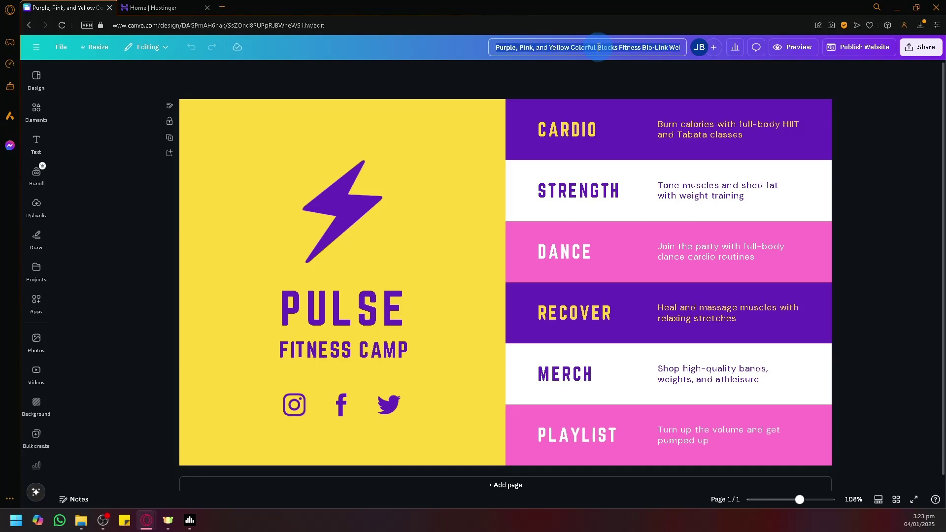
pyautogui.write('Canva-Hostinger')
pyautogui.press('Return')
# Step: Change the path of the website URL to canva-hostinger in the publishing options and save it
pyautogui.click(869, 48)
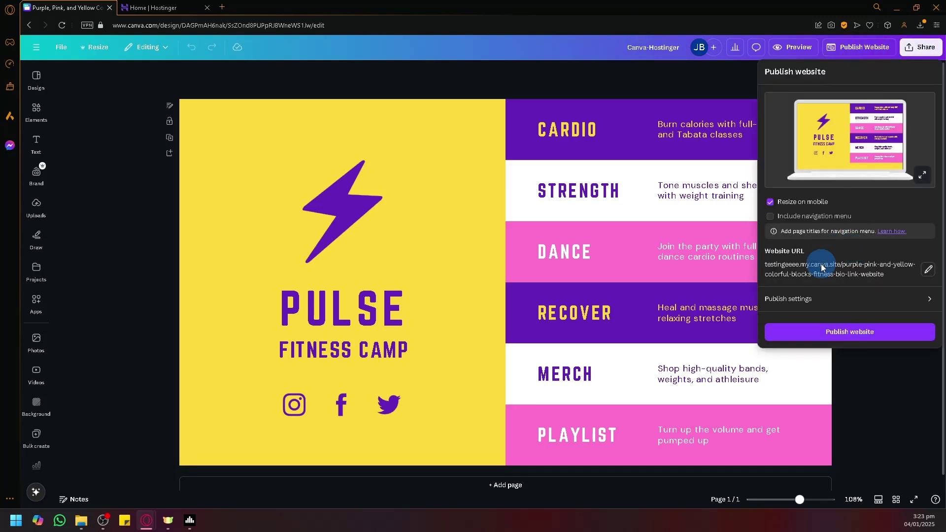
pyautogui.click(928, 271)
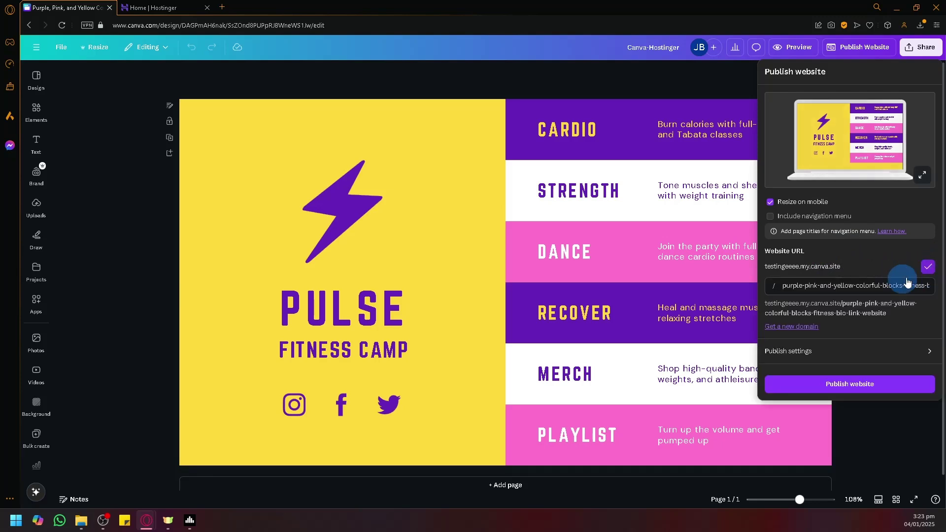
pyautogui.click(785, 291)
pyautogui.moveTo(785, 291); pyautogui.dragTo(940, 291)
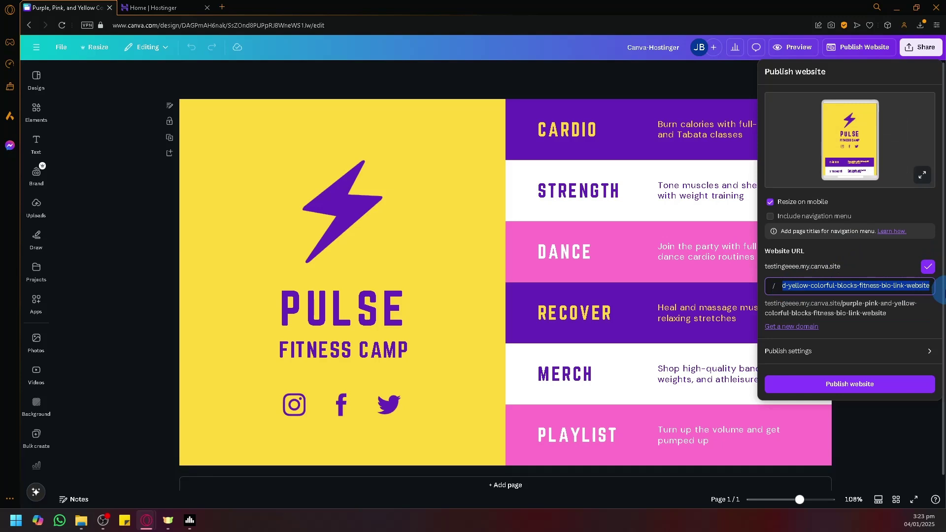
pyautogui.press('BackSpace')
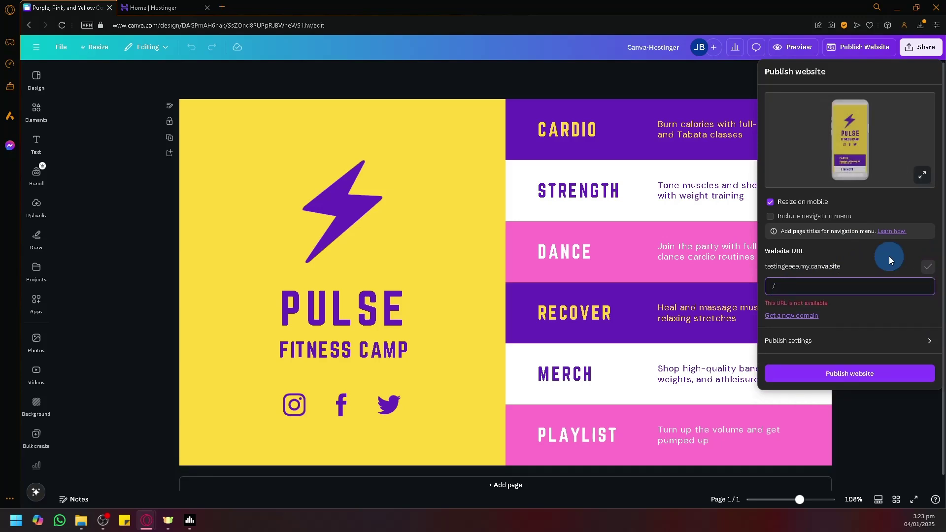
pyautogui.write('canva')
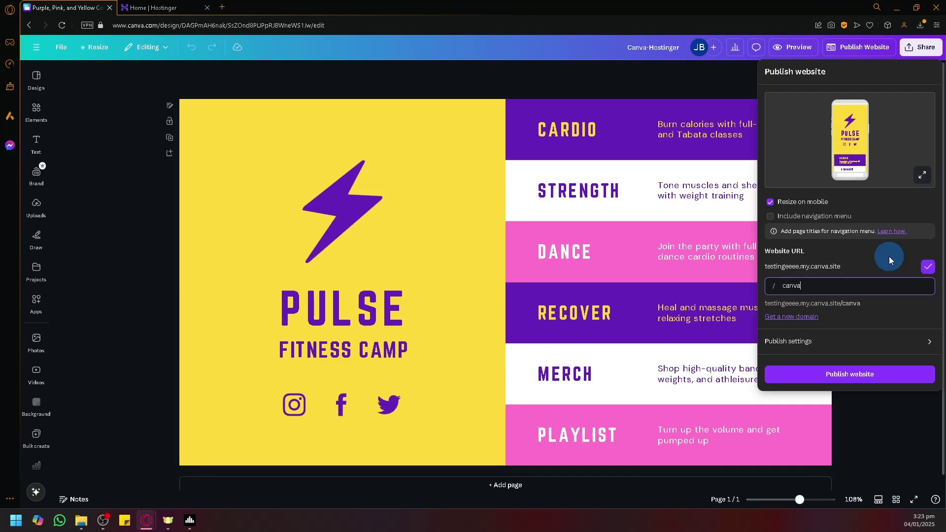
pyautogui.write('-hostinger')
pyautogui.click(164, 6)
pyautogui.click(45, 7)
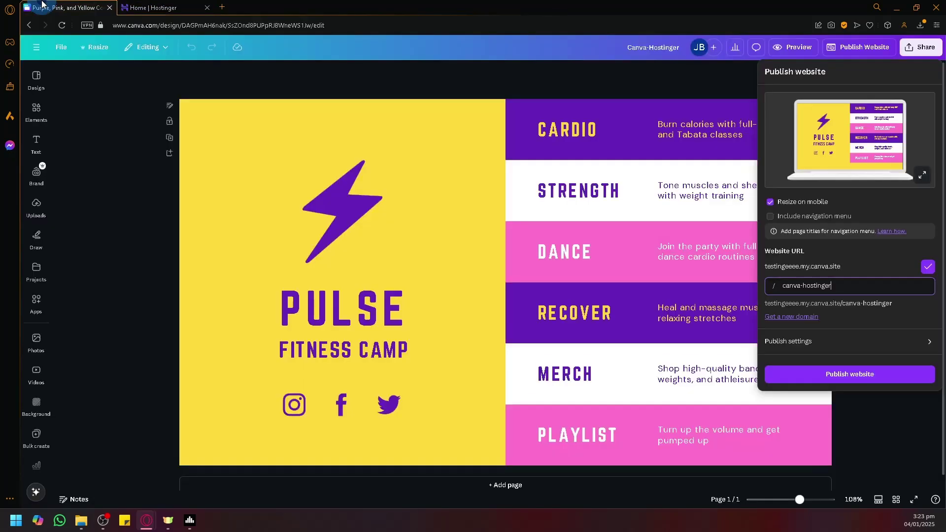
pyautogui.click(927, 267)
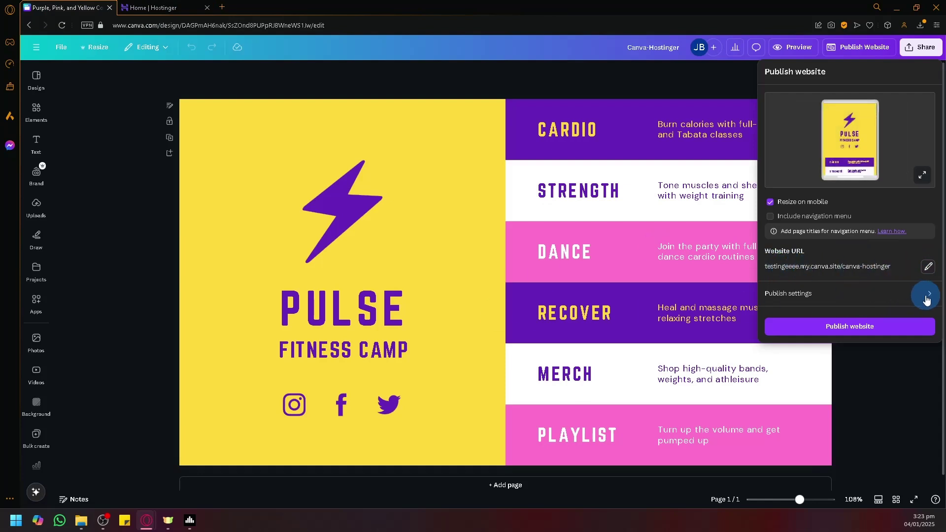
# Step: Start getting a custom domain for the website URL and continue with the option to bring your own domain
pyautogui.click(929, 267)
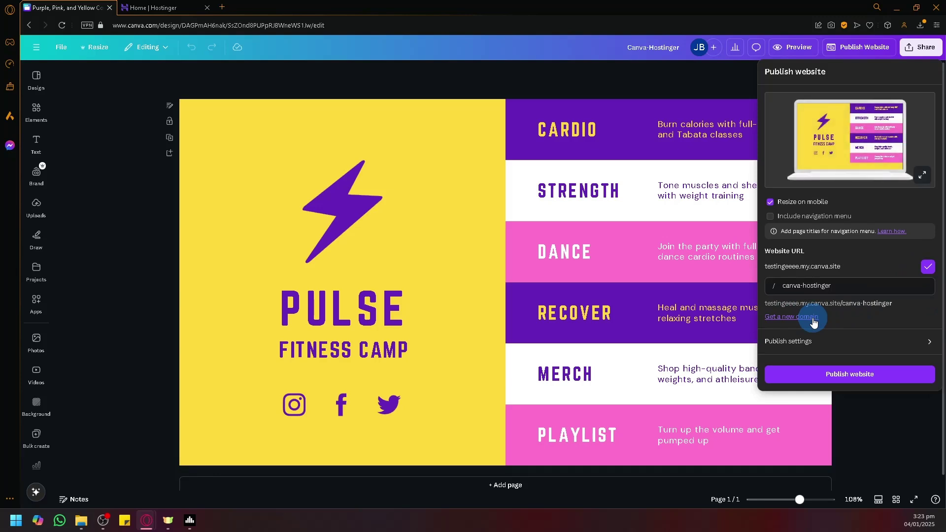
pyautogui.click(813, 318)
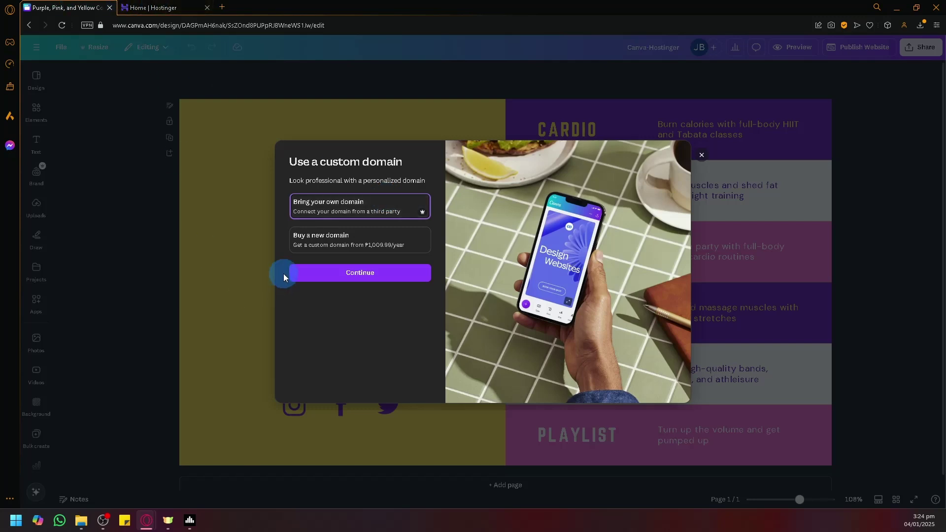
pyautogui.click(163, 8)
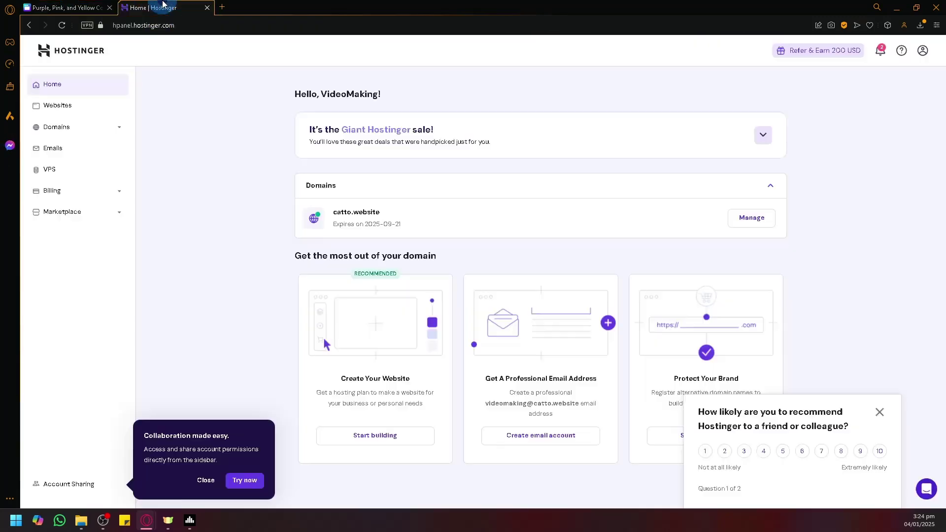
pyautogui.click(74, 7)
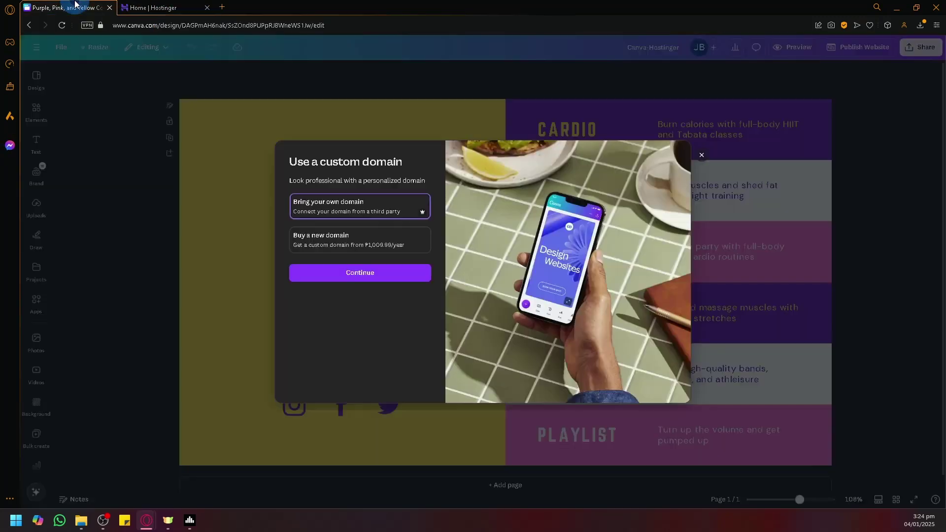
pyautogui.click(359, 244)
pyautogui.click(351, 205)
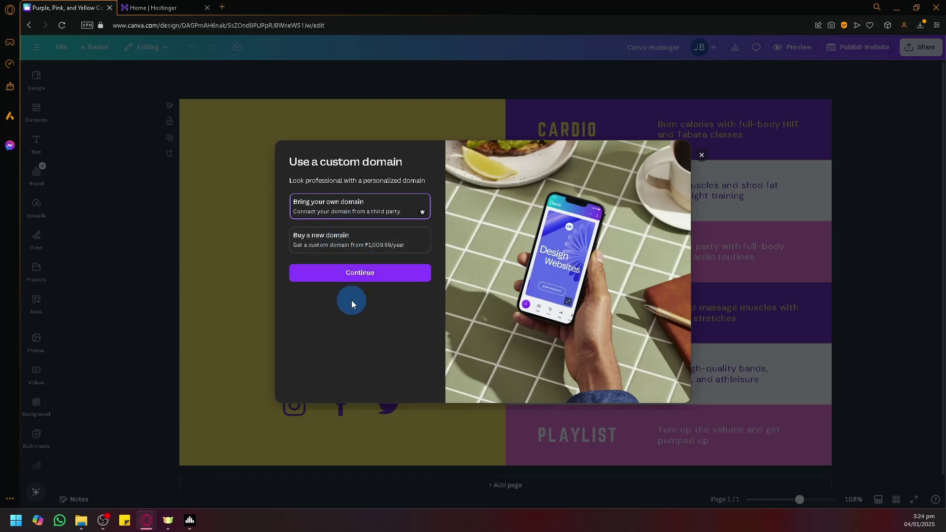
pyautogui.click(352, 274)
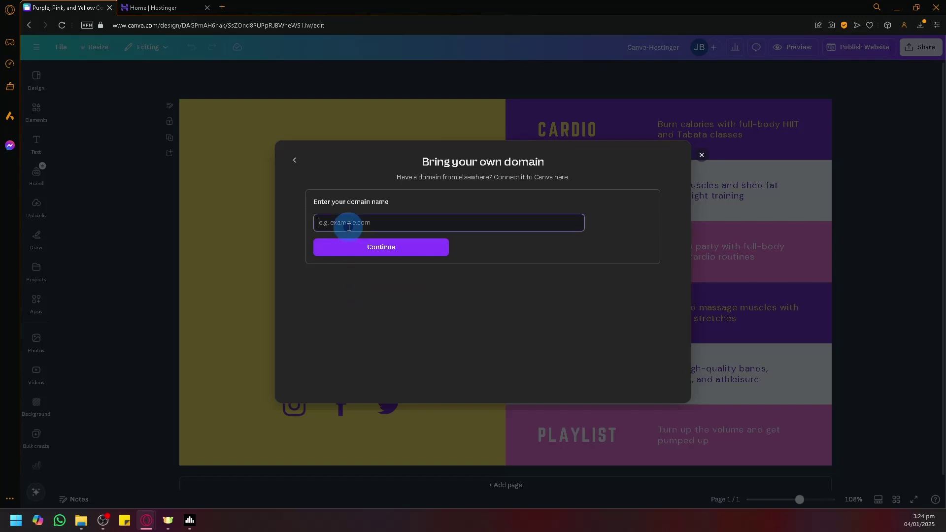
# Step: Copy the domain catto.website from Hostinger, submit it in Canva as the own domain, and review the manual connection steps
pyautogui.click(152, 7)
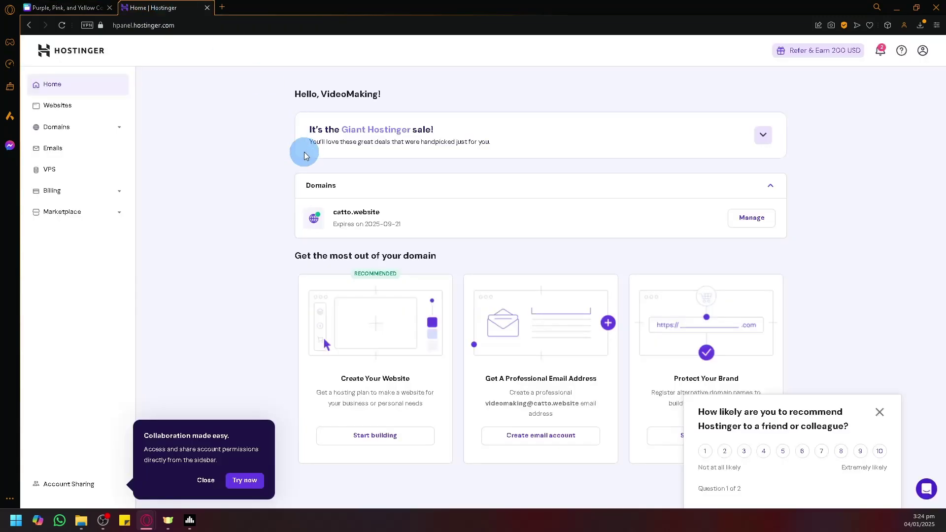
pyautogui.moveTo(385, 211); pyautogui.dragTo(332, 212)
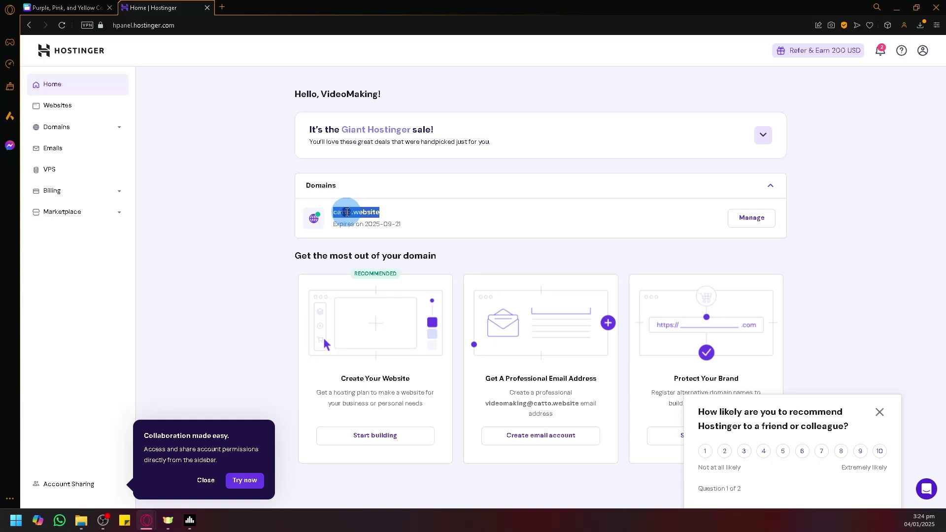
pyautogui.rightClick(347, 212)
pyautogui.click(370, 254)
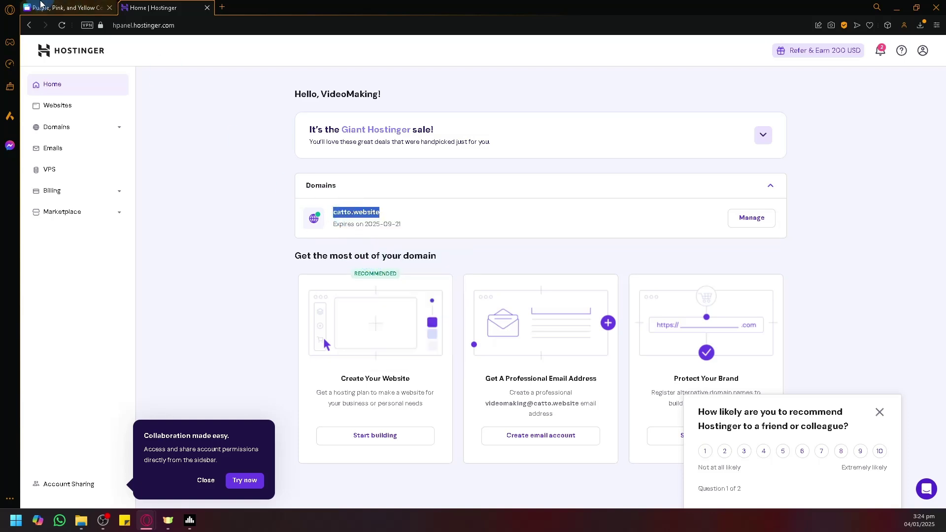
pyautogui.hotkey('ctrl', 'Tab')
pyautogui.rightClick(366, 230)
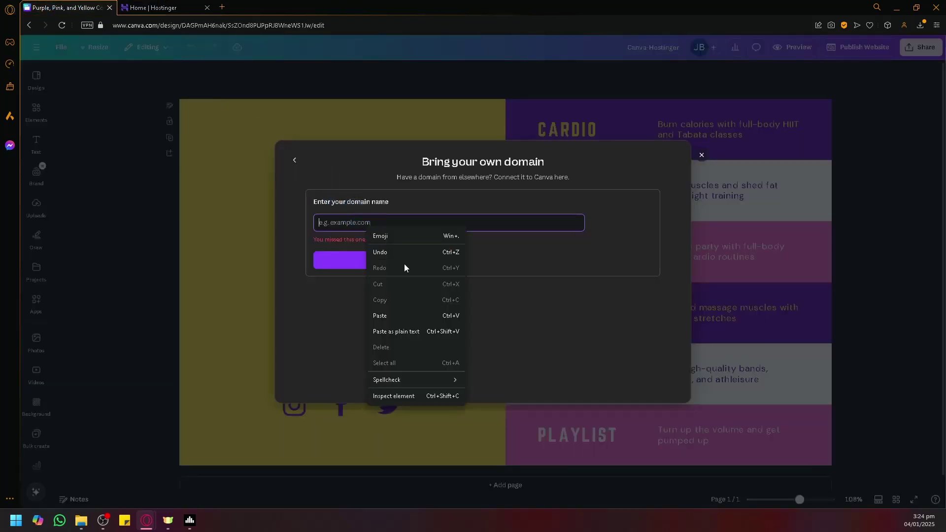
pyautogui.click(403, 313)
pyautogui.click(377, 249)
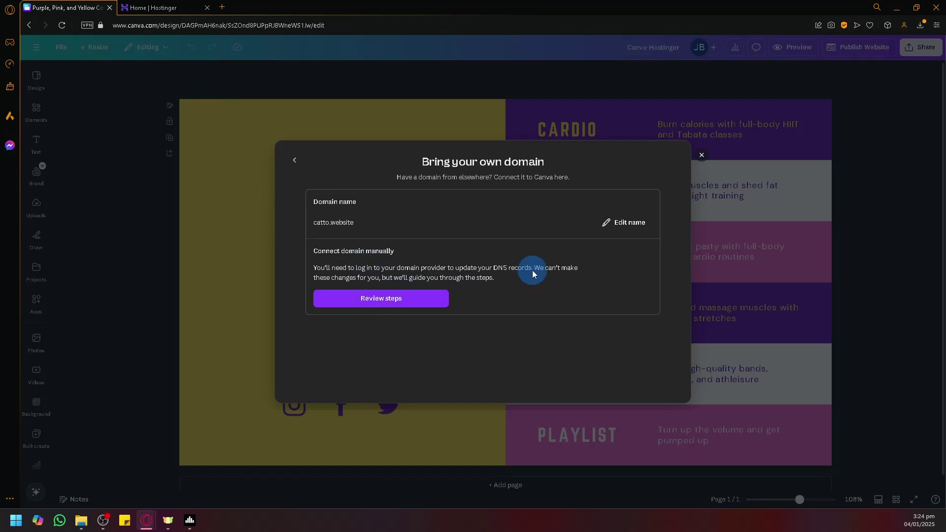
pyautogui.click(414, 298)
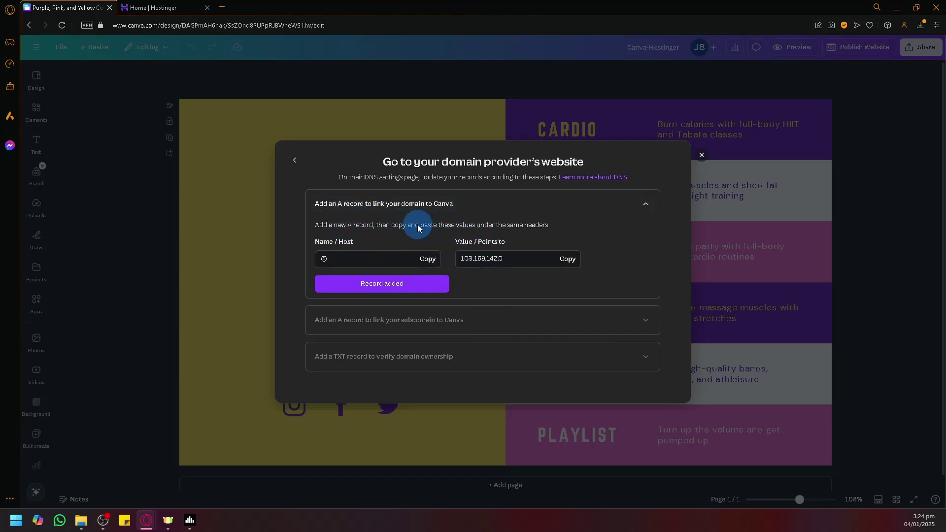
# Step: Switch to Hostinger and open the DNS and nameserver settings of catto.website
pyautogui.click(153, 7)
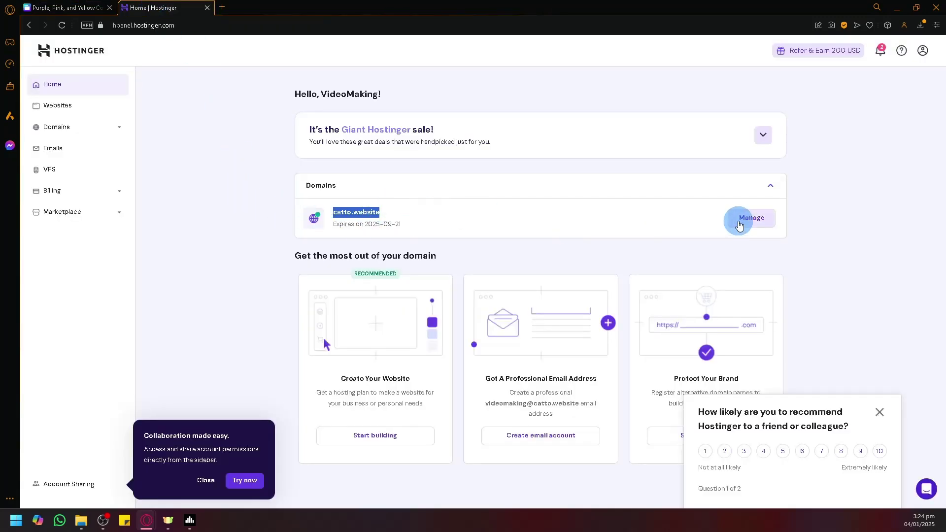
pyautogui.click(740, 222)
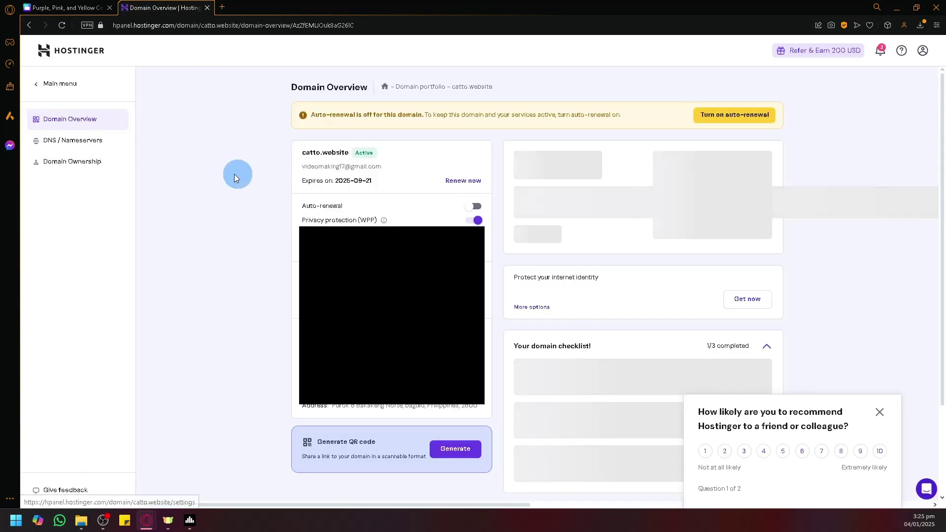
pyautogui.click(72, 143)
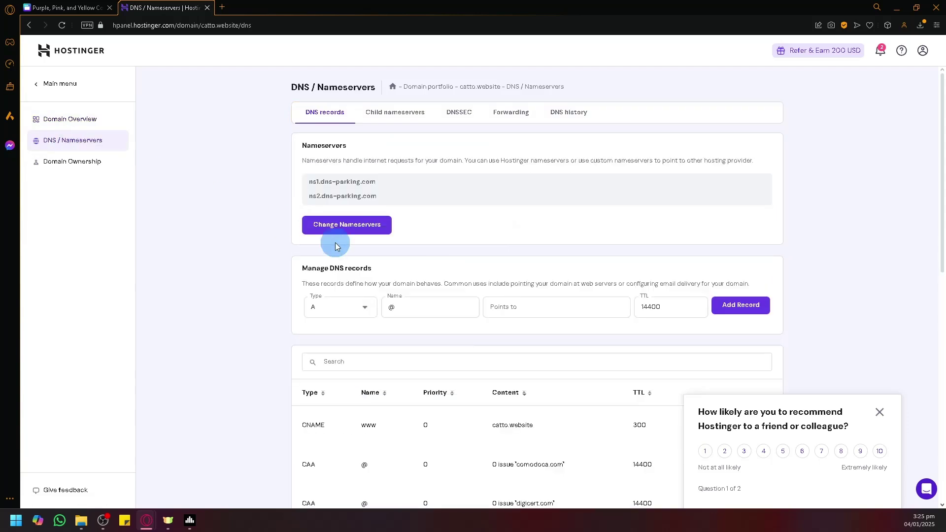
# Step: Reset all DNS records of catto.website to default and dismiss the recommendation survey
pyautogui.scroll(-3, 445, 320)
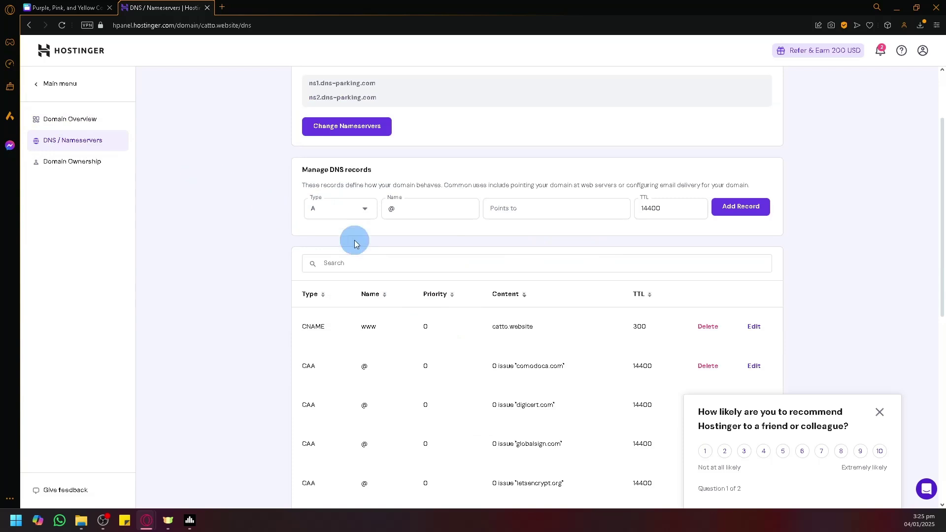
pyautogui.scroll(-8, 355, 241)
pyautogui.scroll(2, 508, 224)
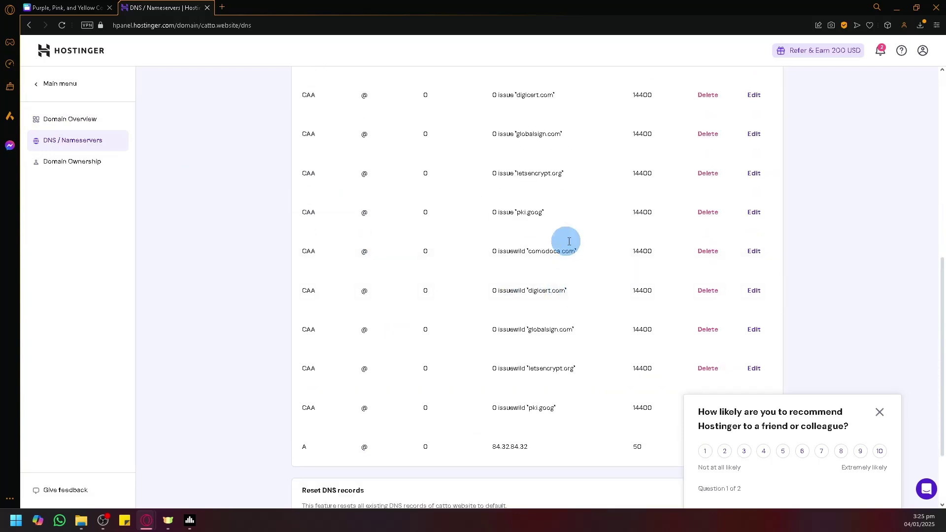
pyautogui.scroll(6, 510, 277)
pyautogui.scroll(-8, 444, 345)
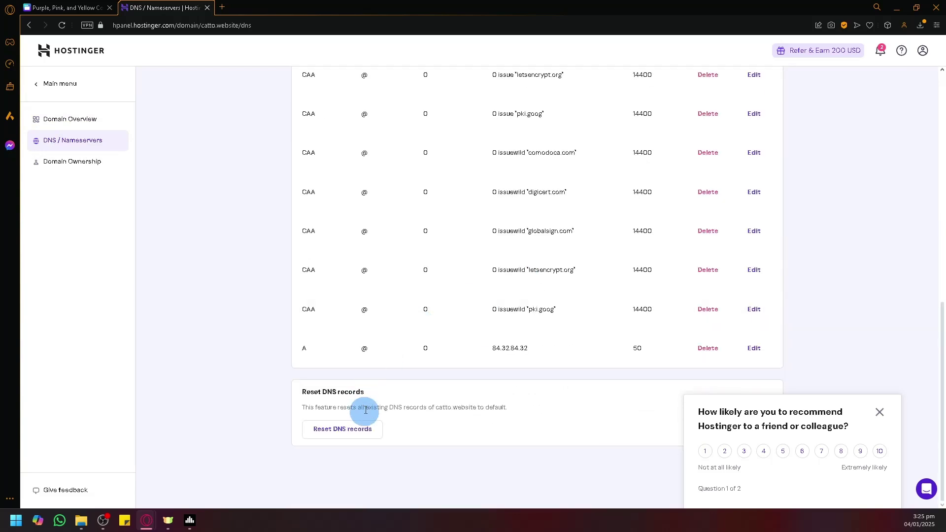
pyautogui.click(353, 437)
pyautogui.click(554, 296)
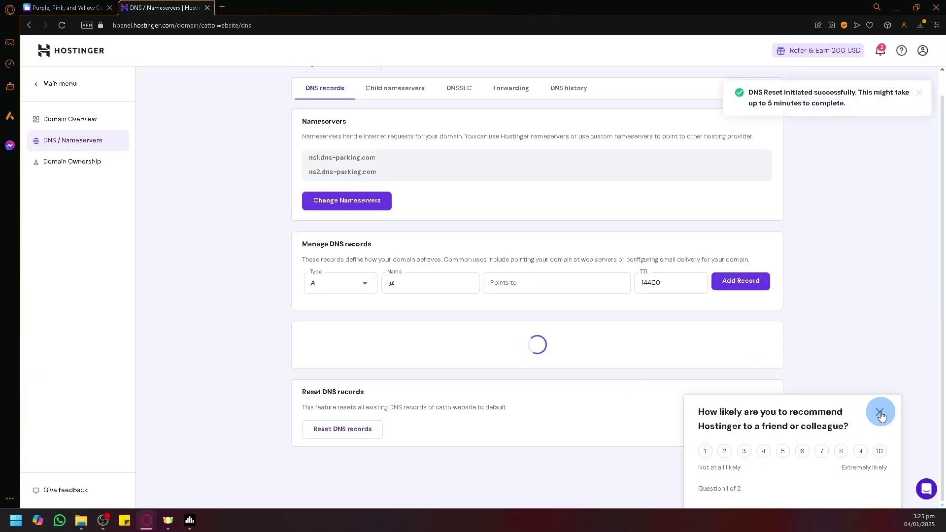
pyautogui.click(881, 413)
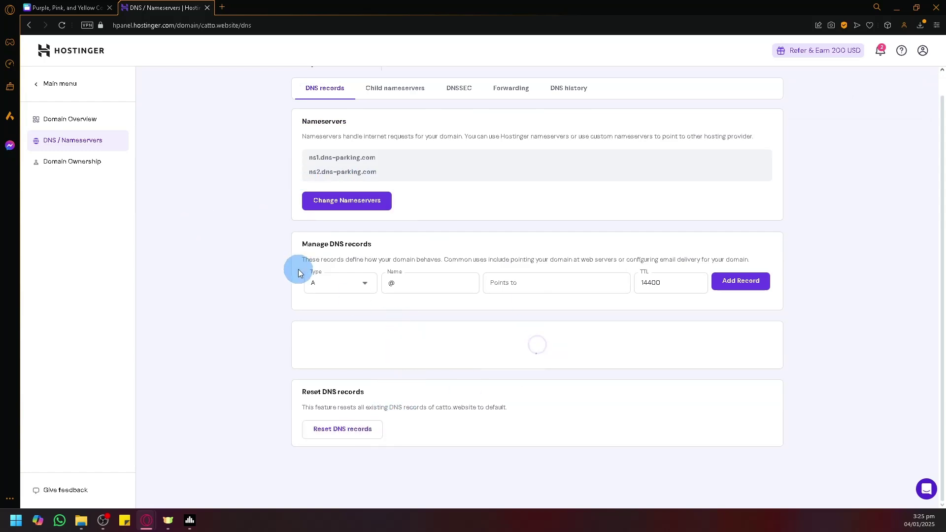
pyautogui.scroll(-10, 623, 411)
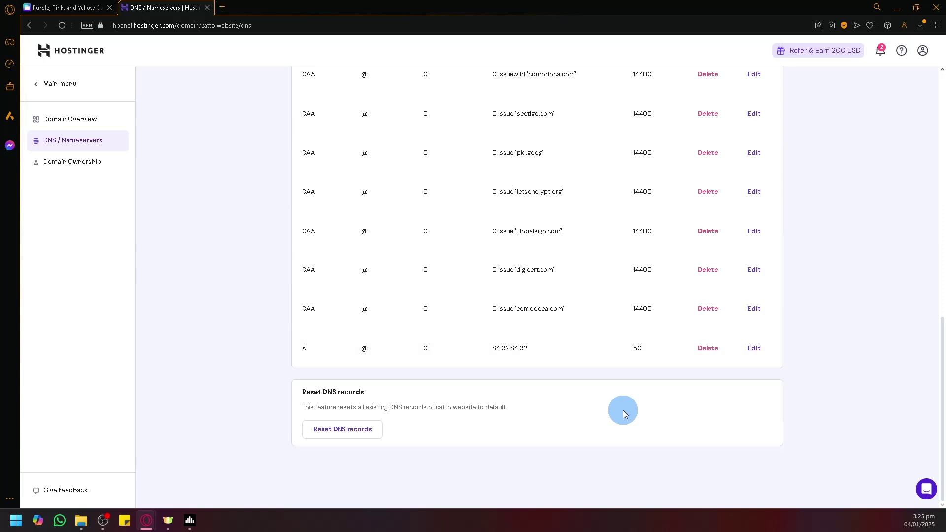
pyautogui.scroll(10, 623, 411)
# Step: Fill in a new Hostinger A record with Canva's root-domain values: name @ and points to 103.169.142.0
pyautogui.click(67, 6)
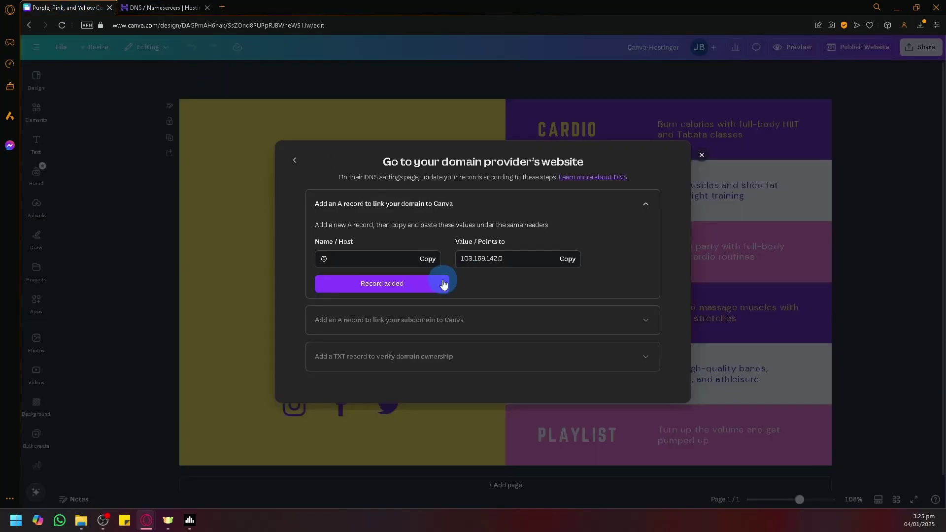
pyautogui.click(162, 8)
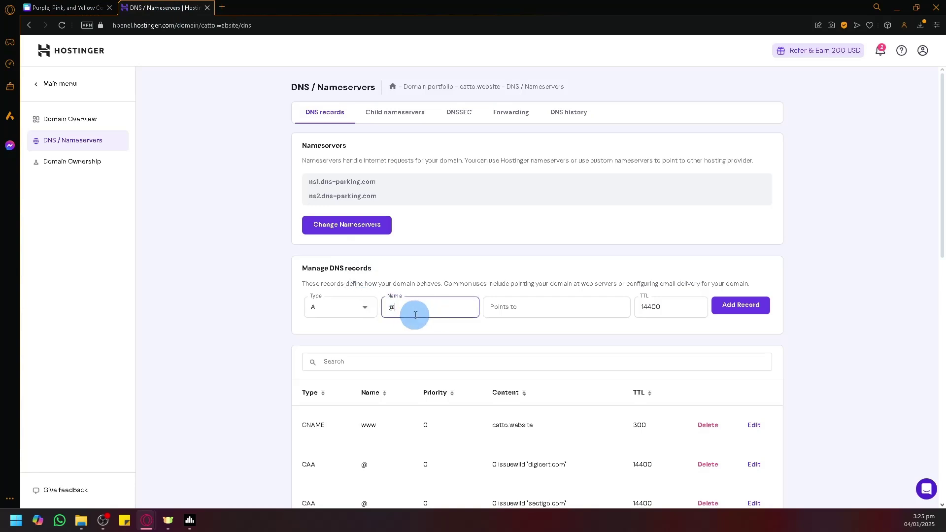
pyautogui.click(74, 8)
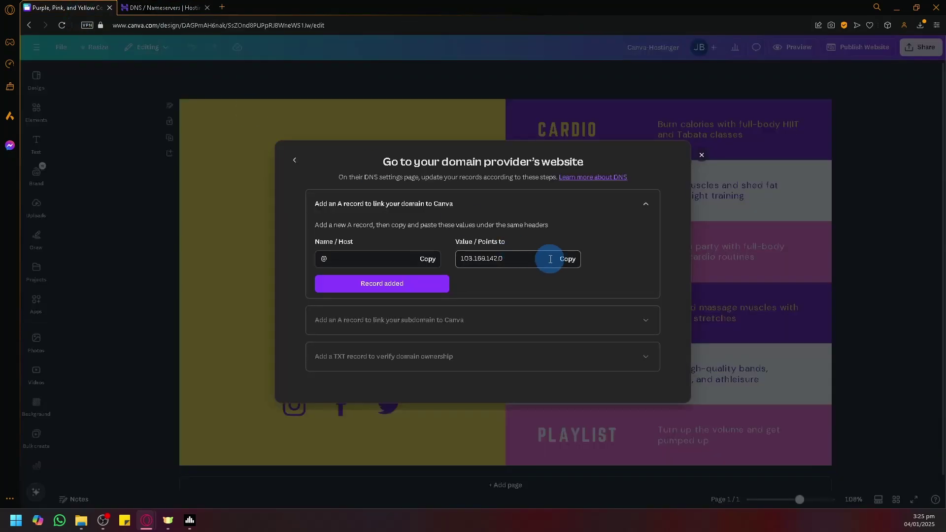
pyautogui.click(567, 259)
pyautogui.click(170, 5)
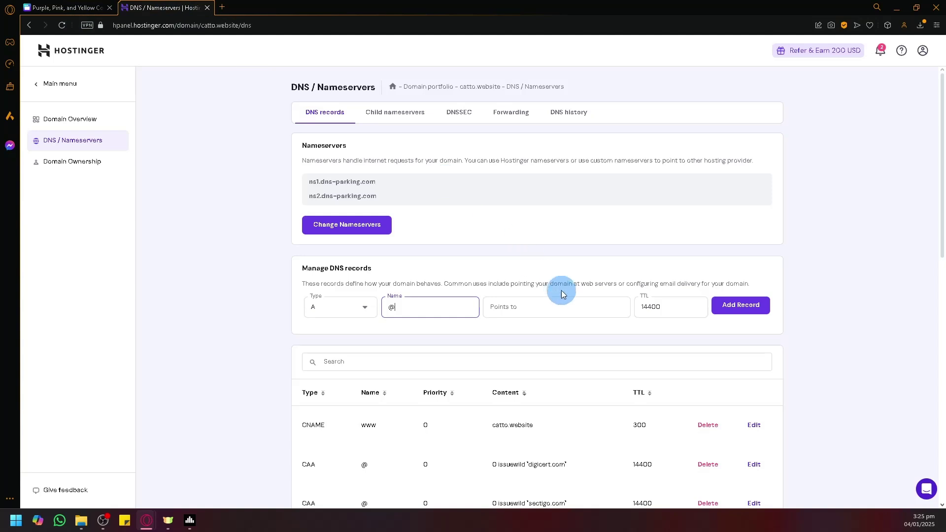
pyautogui.click(560, 305)
pyautogui.hotkey('ctrl', 'v')
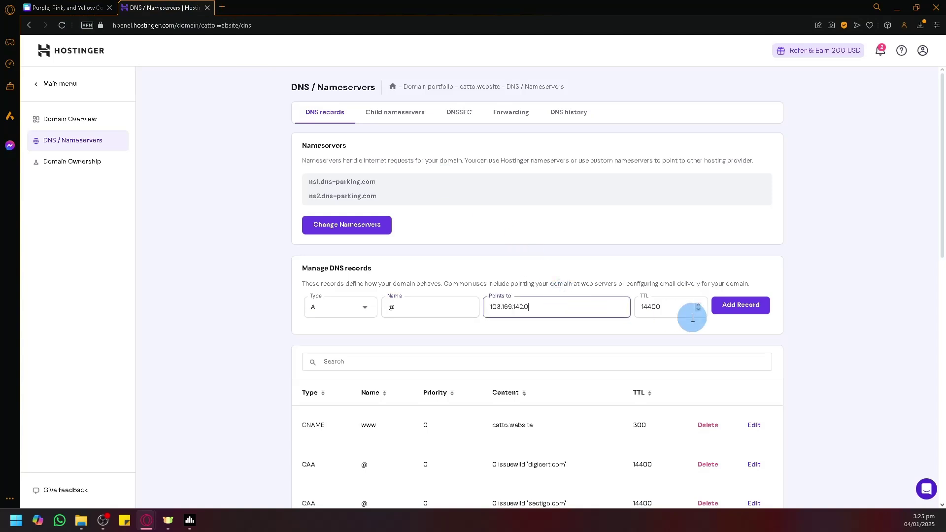
# Step: Add the root-domain record, confirm it as an additional A record, and check the DNS records list
pyautogui.click(729, 304)
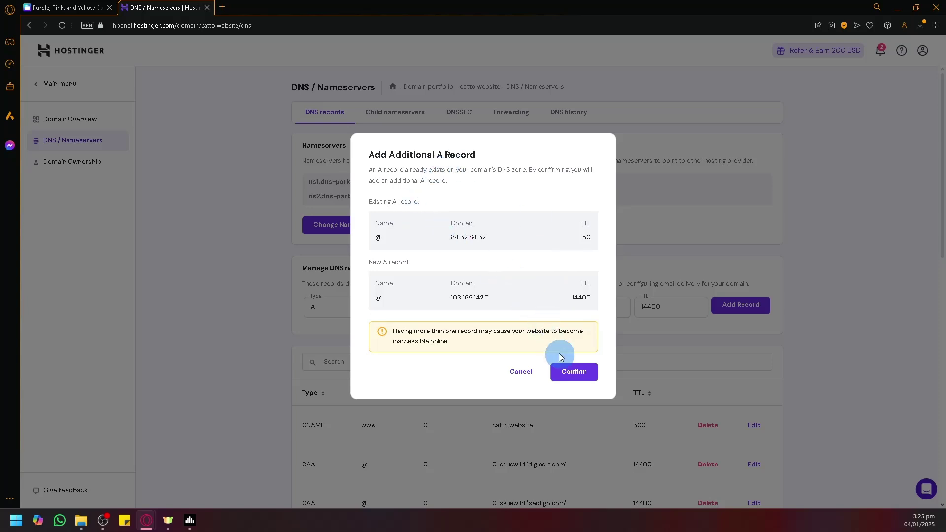
pyautogui.click(64, 7)
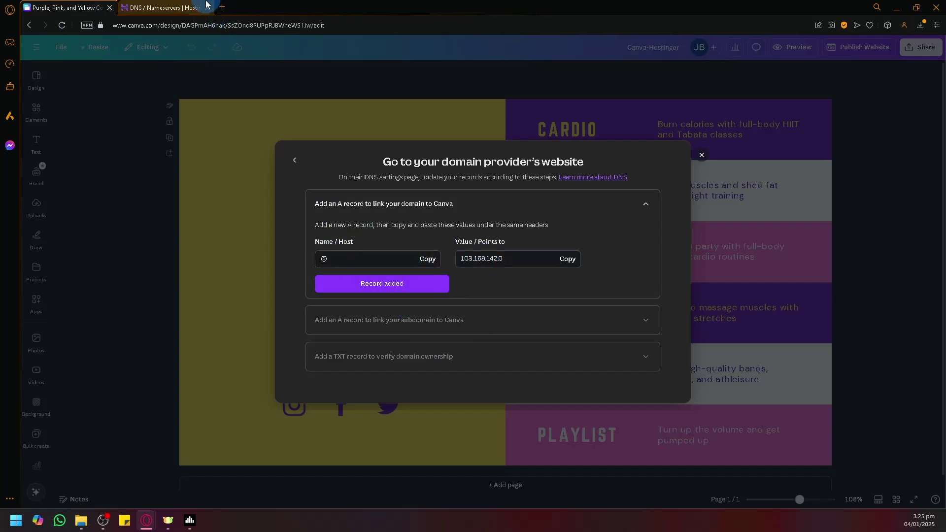
pyautogui.click(187, 4)
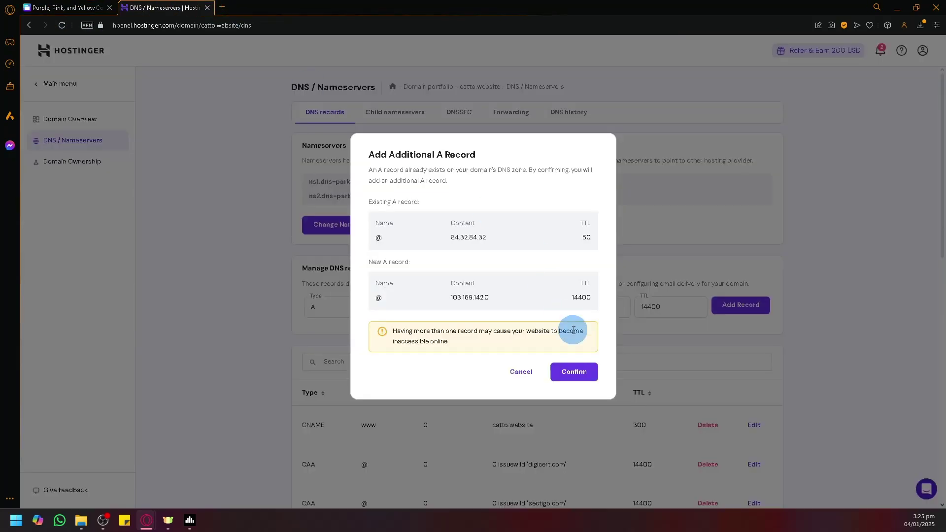
pyautogui.click(576, 372)
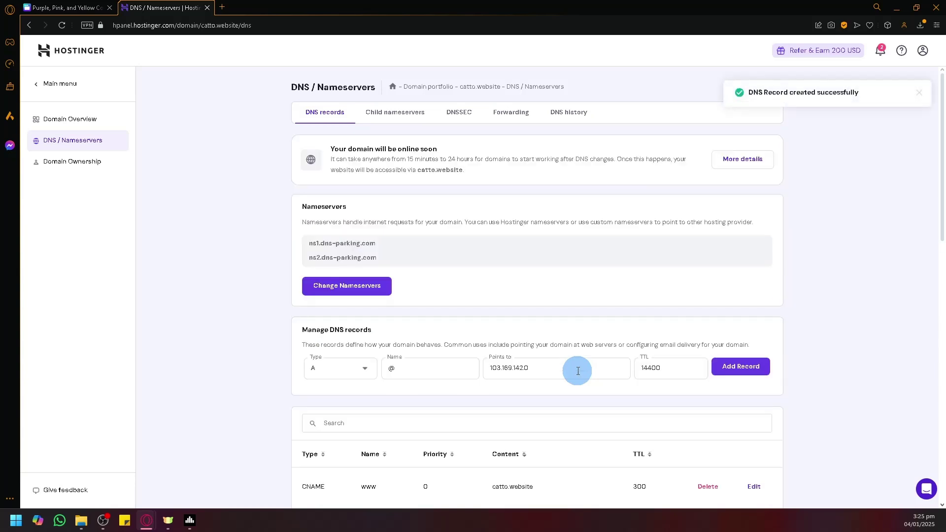
pyautogui.scroll(-15, 578, 370)
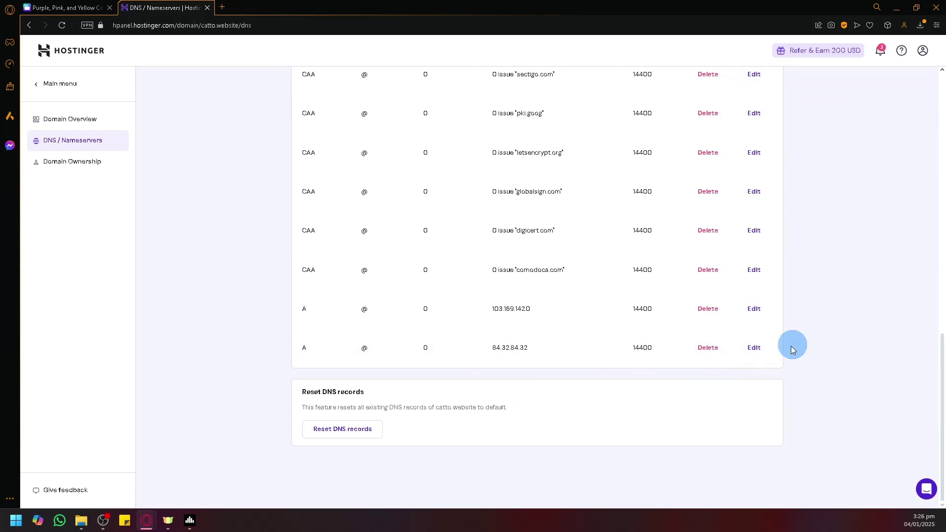
pyautogui.scroll(12, 799, 338)
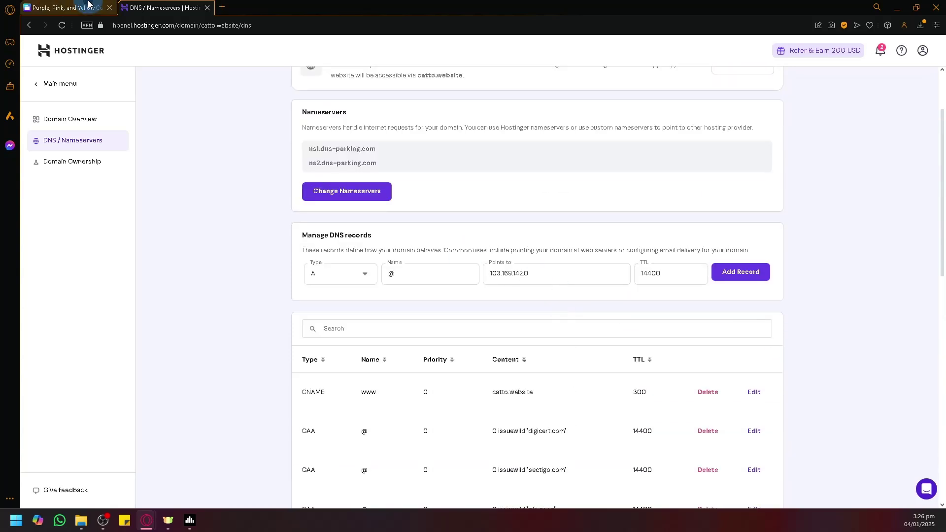
# Step: Mark the root-domain A record as added in Canva and enter the subdomain name www for a Hostinger A record
pyautogui.click(89, 6)
pyautogui.click(386, 278)
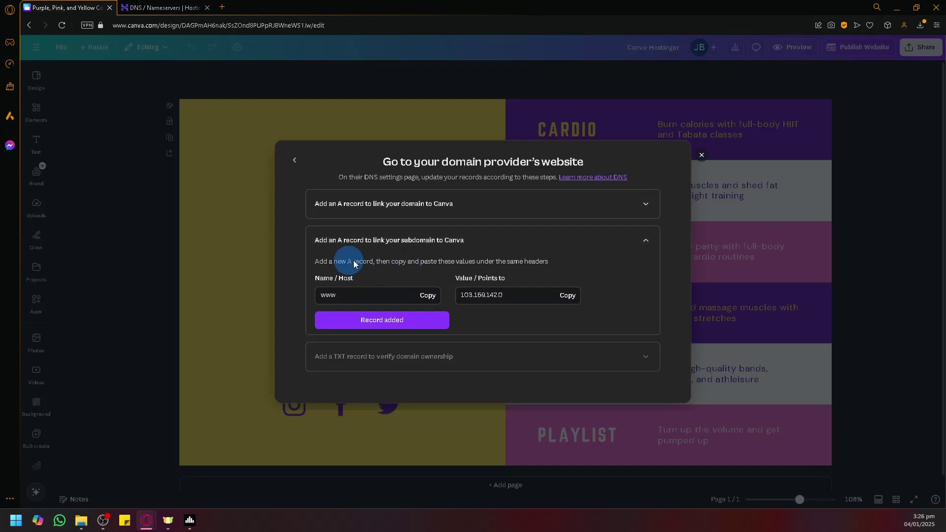
pyautogui.click(431, 300)
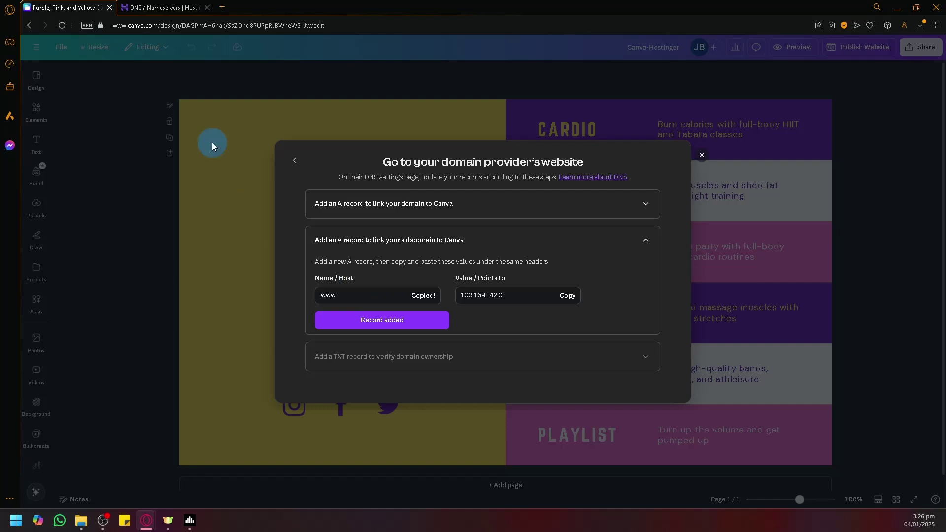
pyautogui.click(185, 10)
pyautogui.click(56, 5)
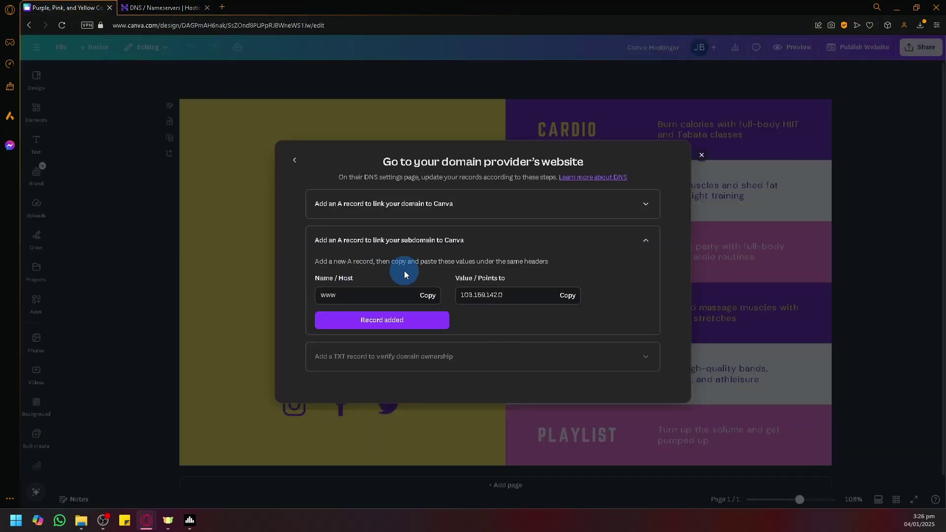
pyautogui.click(167, 7)
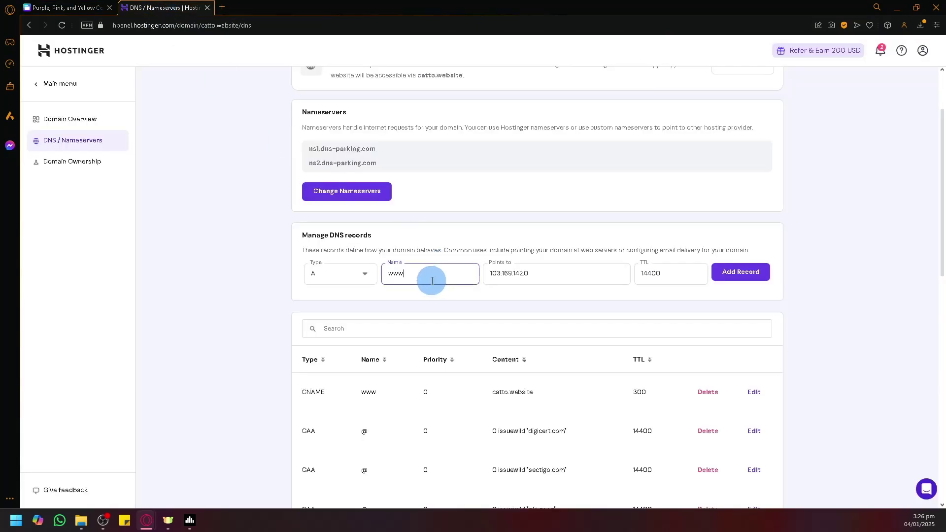
pyautogui.click(359, 274)
pyautogui.click(351, 272)
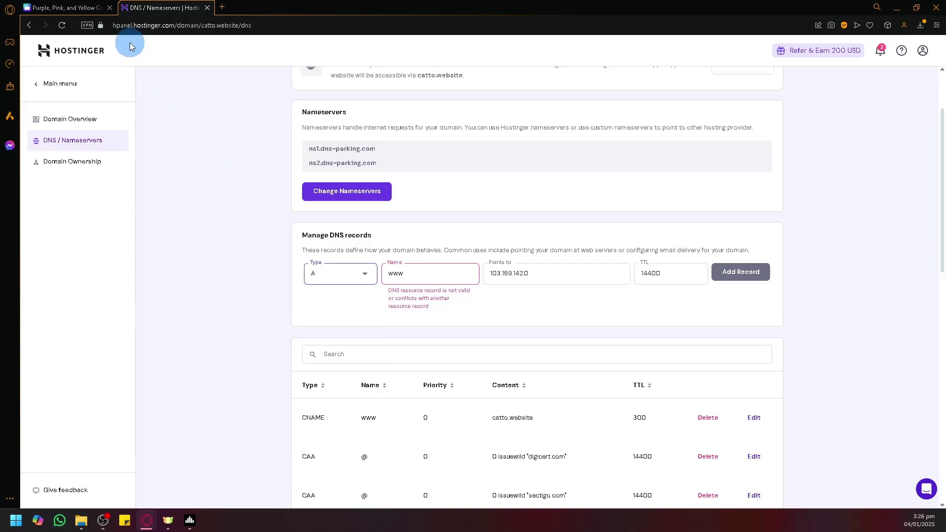
# Step: Try to point the www A record at Canva's subdomain value 103.169.142.0 and review the Hostinger DNS records
pyautogui.click(62, 6)
pyautogui.click(563, 295)
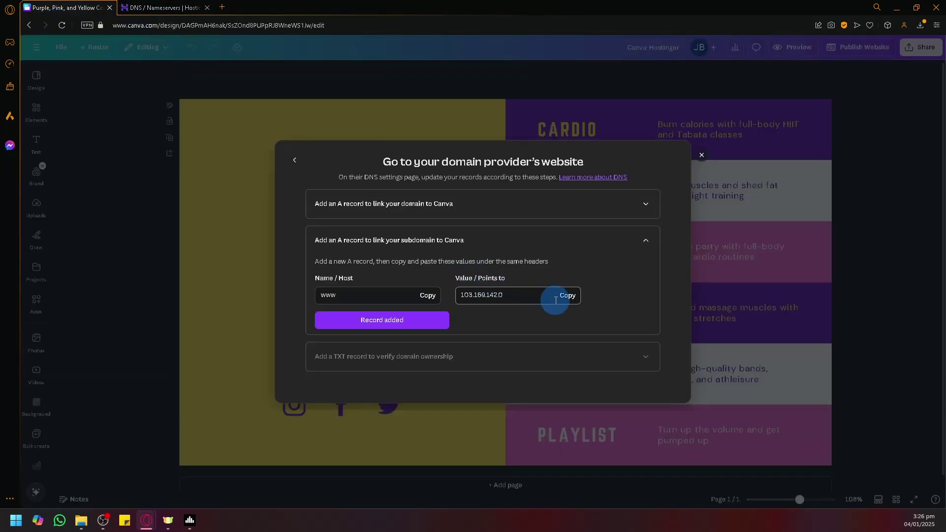
pyautogui.click(163, 7)
pyautogui.doubleClick(517, 278)
pyautogui.click(525, 329)
pyautogui.scroll(-8, 433, 309)
pyautogui.scroll(-4, 524, 360)
pyautogui.scroll(8, 524, 369)
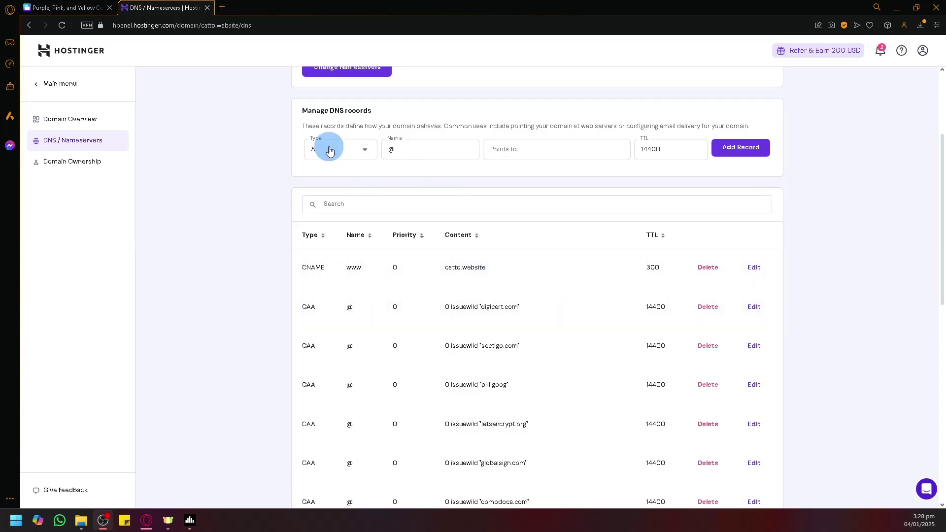
# Step: Examine Canva's TXT record for domain ownership and the matching record type and name fields in Hostinger
pyautogui.click(64, 7)
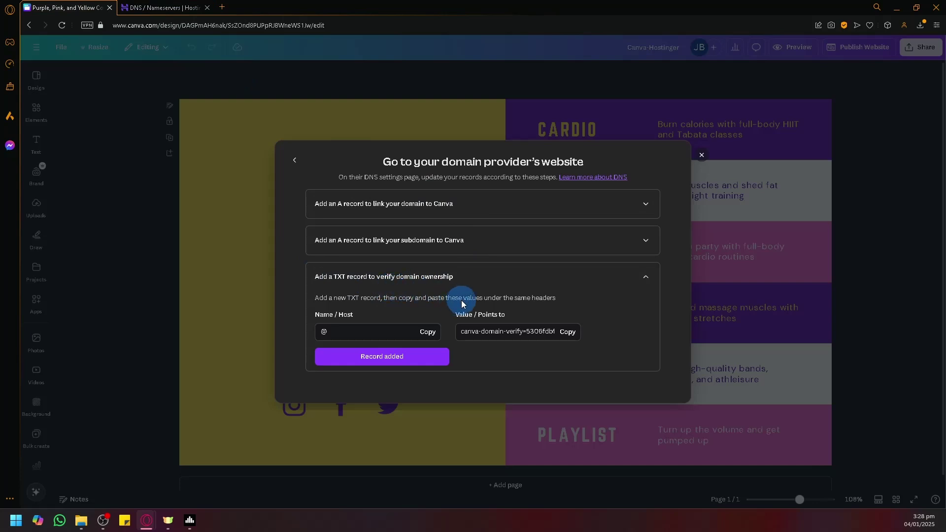
pyautogui.click(427, 332)
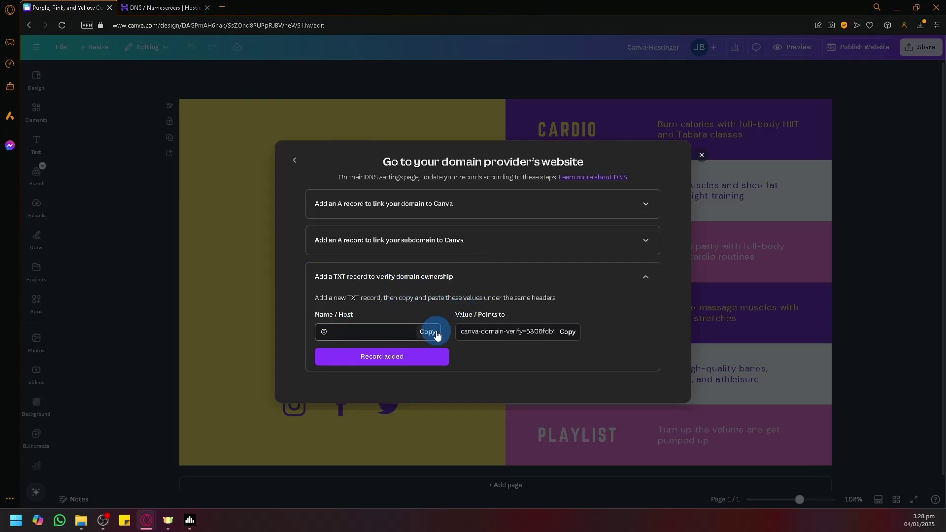
pyautogui.click(185, 8)
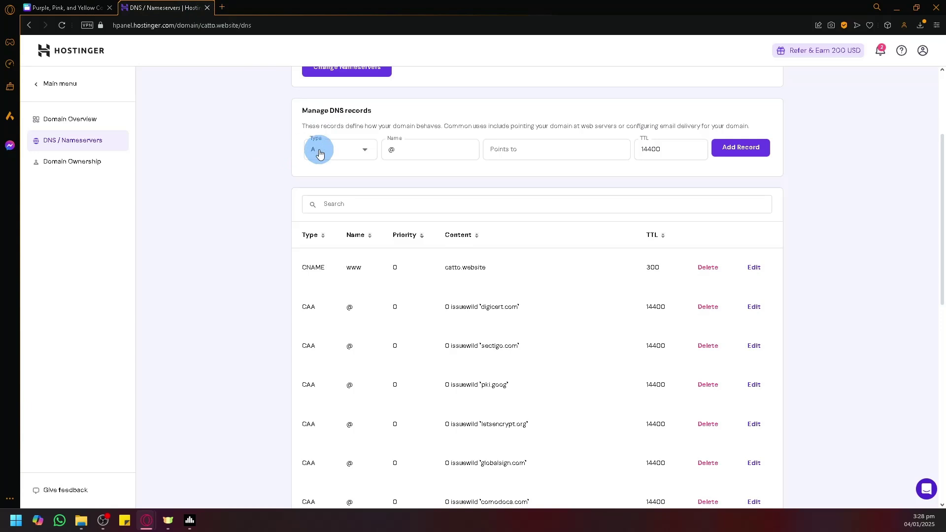
pyautogui.click(318, 150)
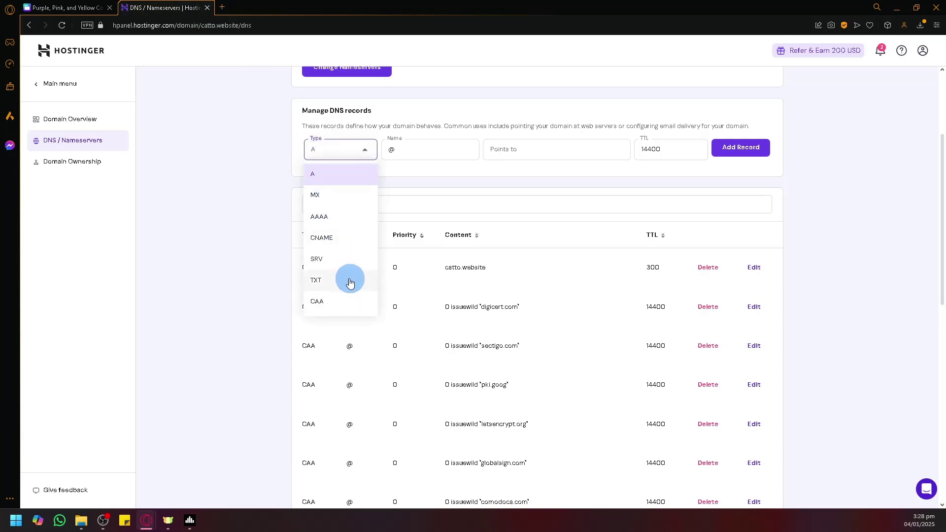
pyautogui.click(440, 150)
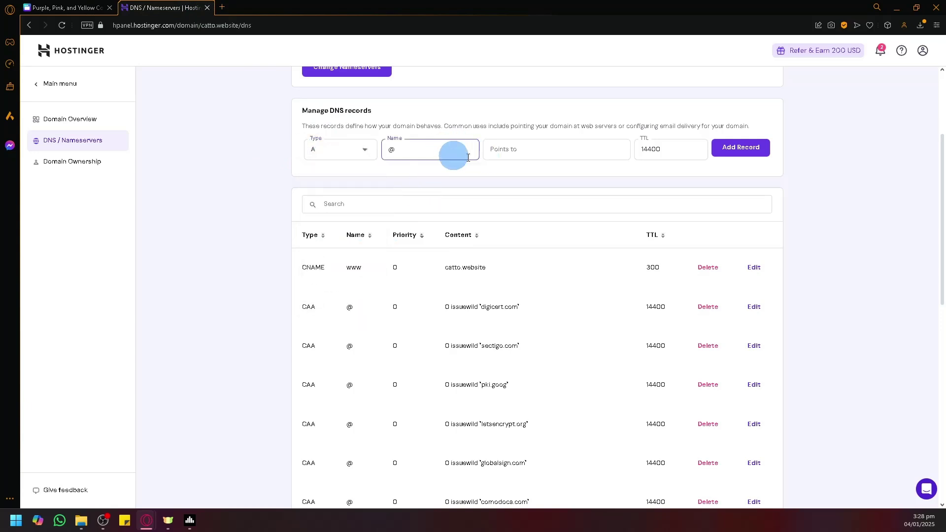
# Step: Compare Canva's three required record sections with the DNS records listed for catto.website in Hostinger
pyautogui.click(48, 6)
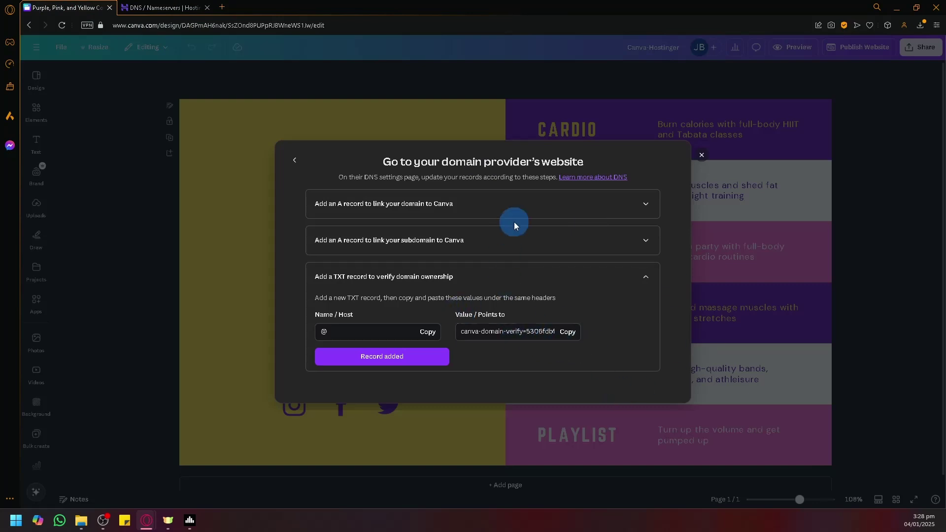
pyautogui.click(517, 242)
pyautogui.click(522, 242)
pyautogui.click(523, 243)
pyautogui.click(523, 244)
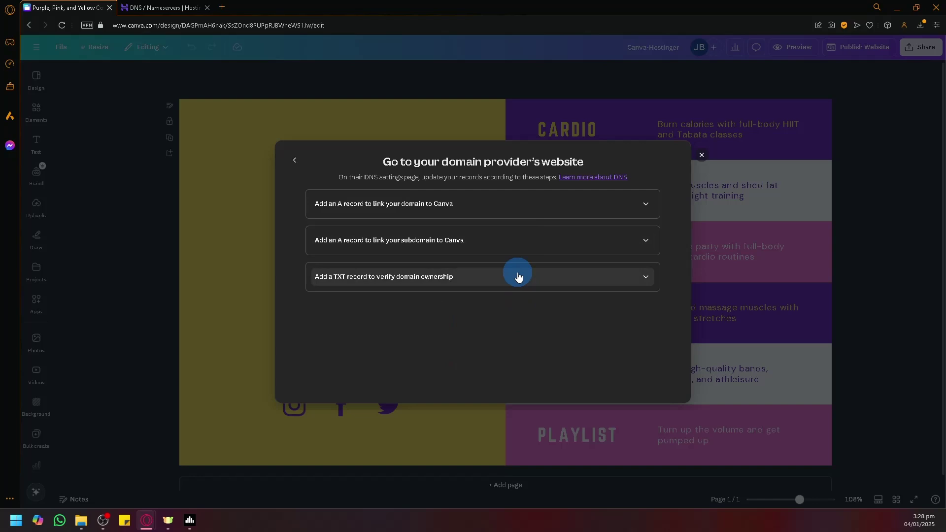
pyautogui.click(165, 8)
pyautogui.scroll(-6, 748, 274)
pyautogui.scroll(-4, 718, 277)
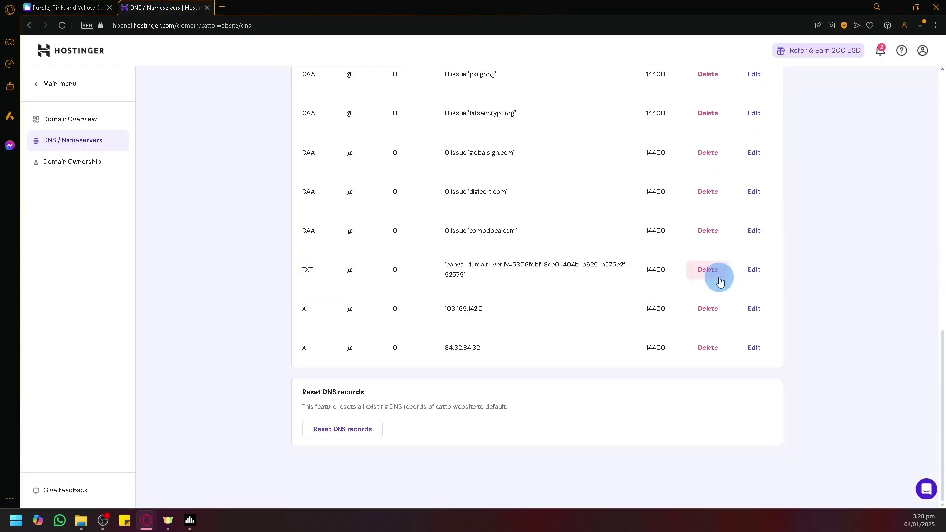
pyautogui.scroll(13, 505, 378)
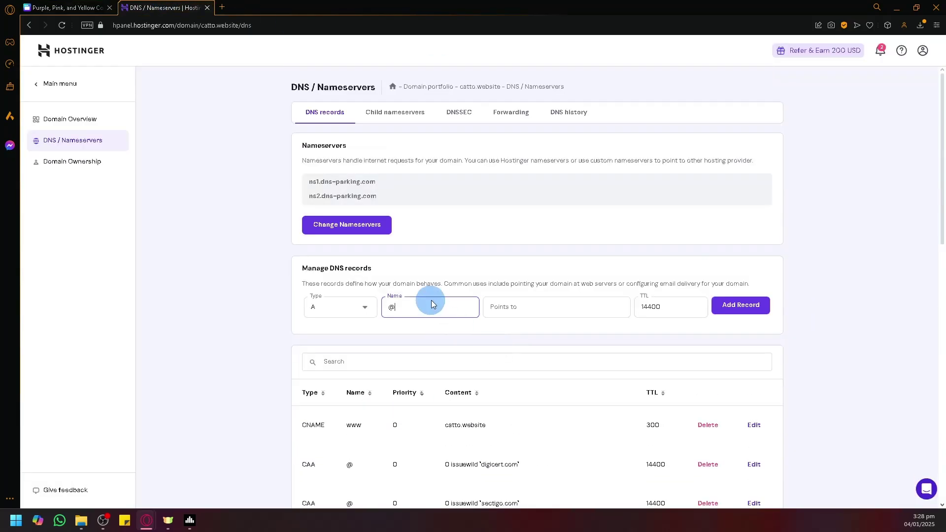
# Step: Close the domain instructions in Canva, then check how catto.website loads and its DNS status in Canva's domain settings
pyautogui.hotkey('ctrl', 'Tab')
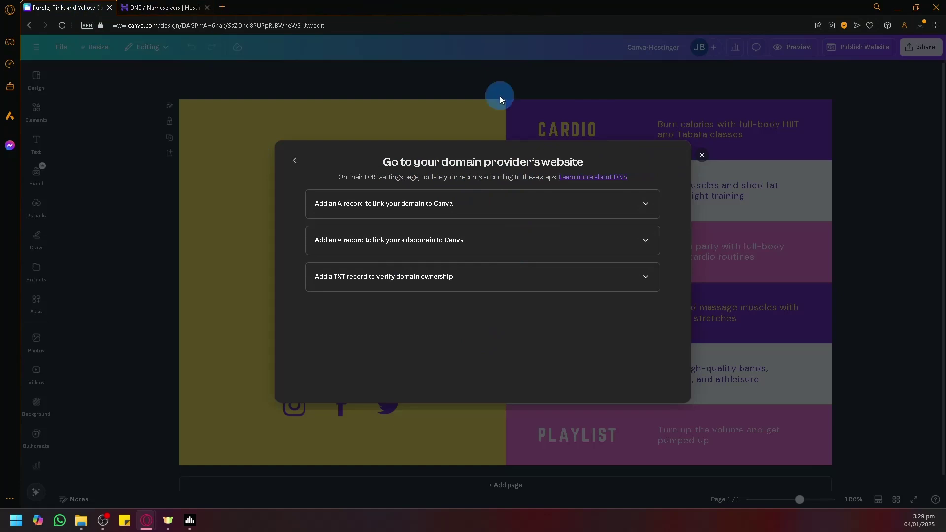
pyautogui.click(710, 156)
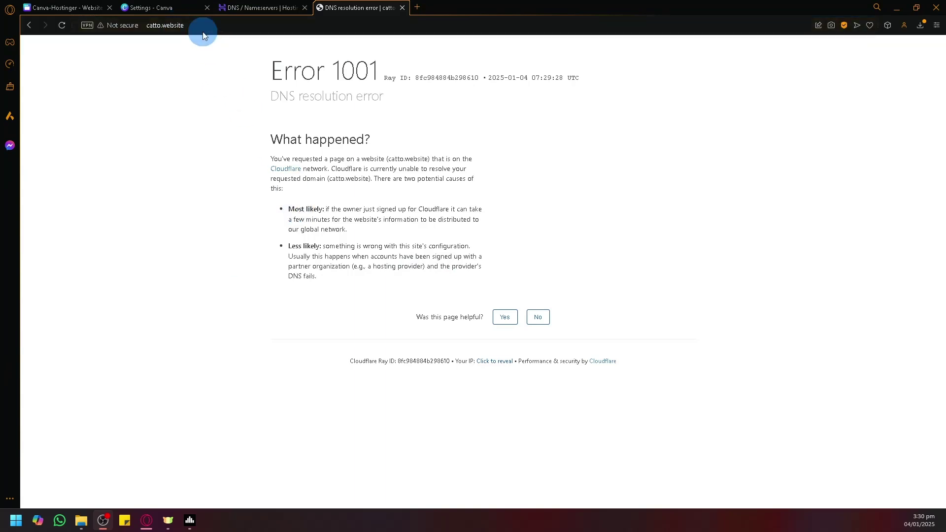
pyautogui.click(149, 25)
pyautogui.click(181, 102)
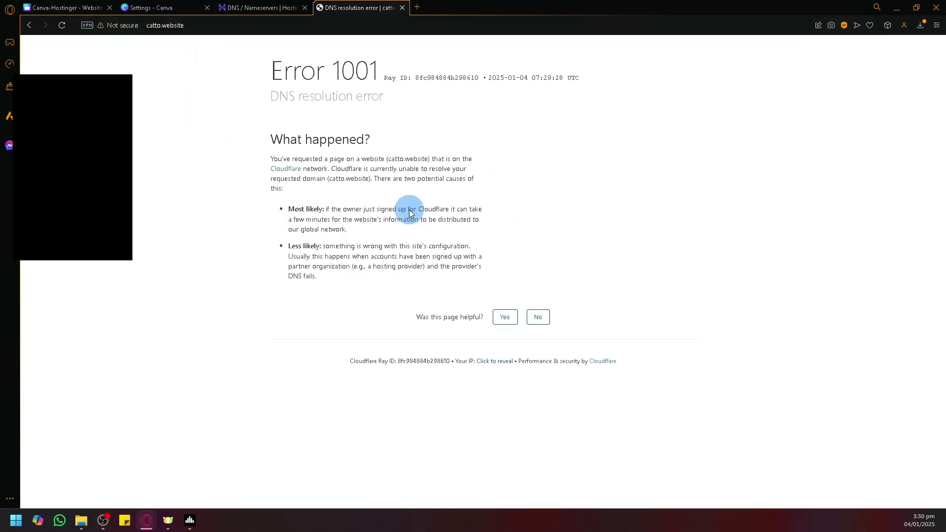
pyautogui.hotkey('ctrl', 'Tab')
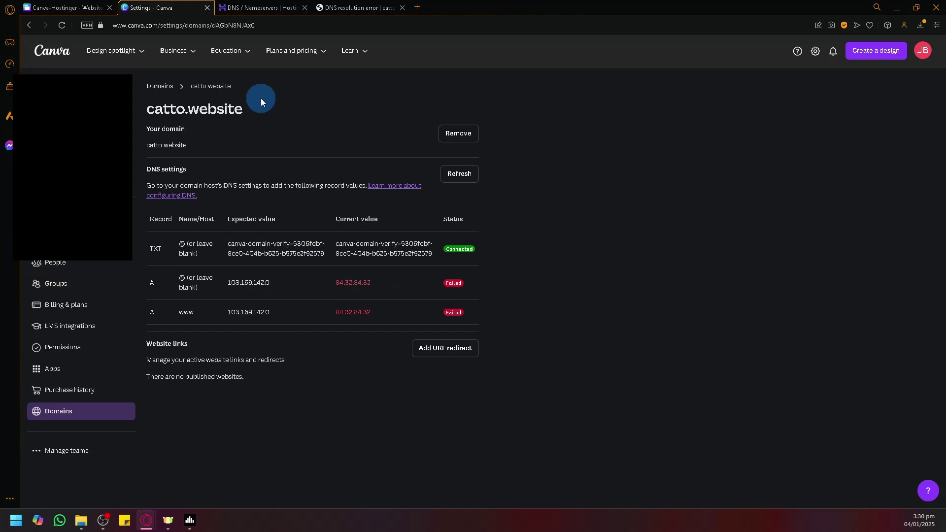
# Step: Switch to Hostinger's DNS records for catto.website and delete the record that conflicts with Canva's expected values
pyautogui.click(252, 8)
pyautogui.scroll(-5, 496, 226)
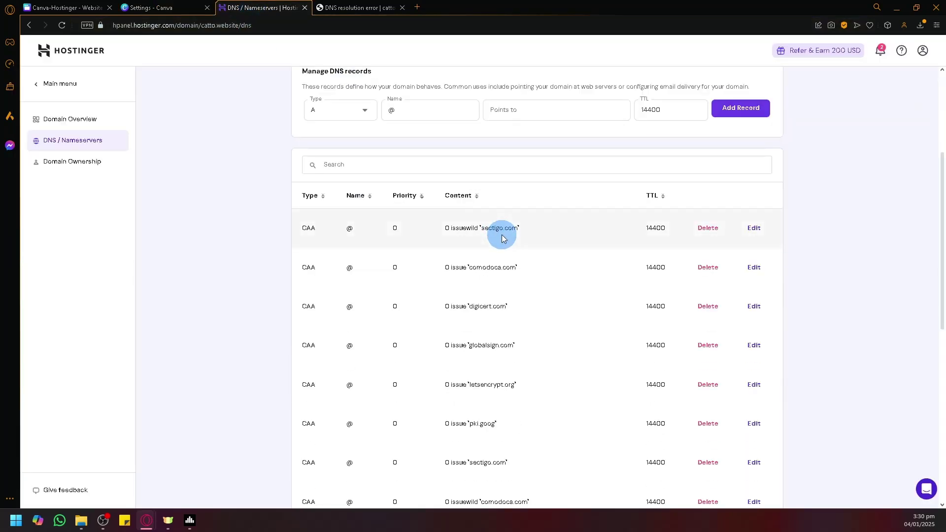
pyautogui.scroll(-8, 502, 238)
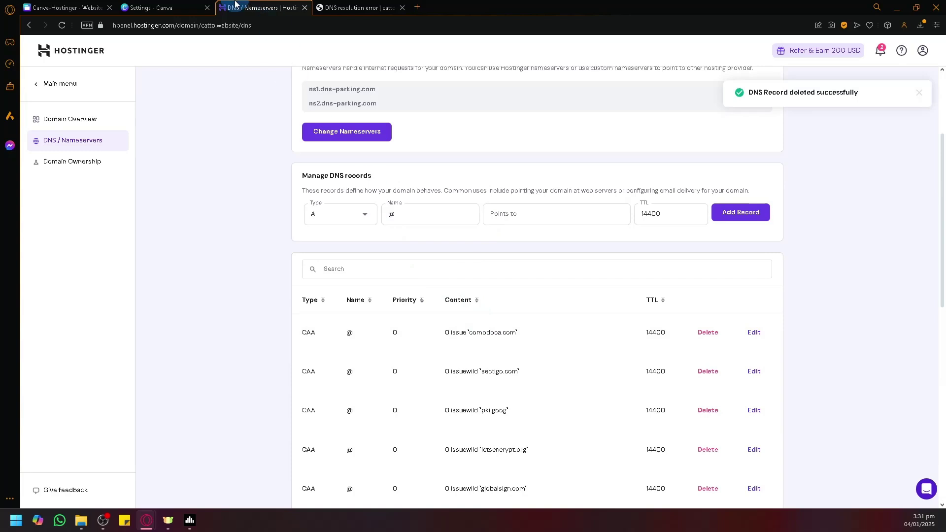
# Step: Copy the www host name from Canva's DNS settings into the name of the new A record in Hostinger
pyautogui.click(178, 7)
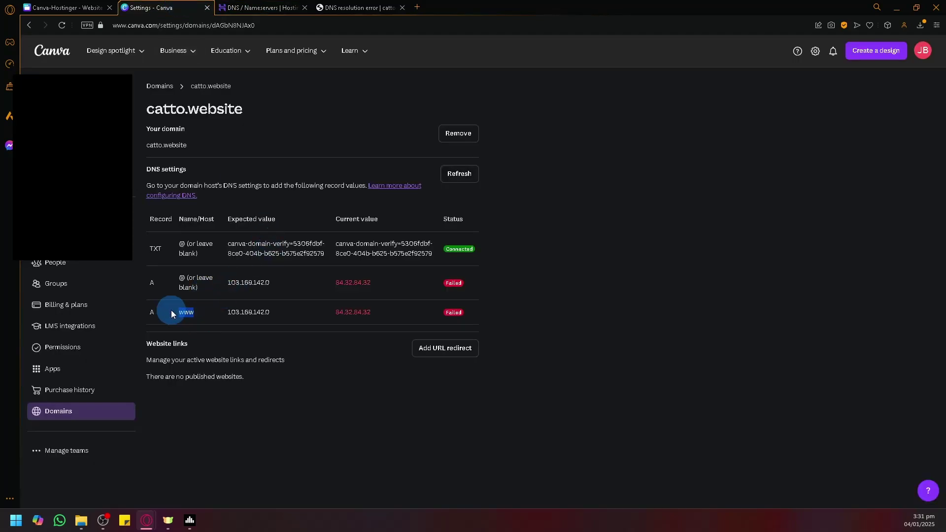
pyautogui.click(261, 7)
pyautogui.click(427, 222)
pyautogui.hotkey('ctrl', 'v')
# Step: Copy Canva's expected value 103.169.142.0 into the www A record's target in Hostinger and add it as an additional A record
pyautogui.click(148, 7)
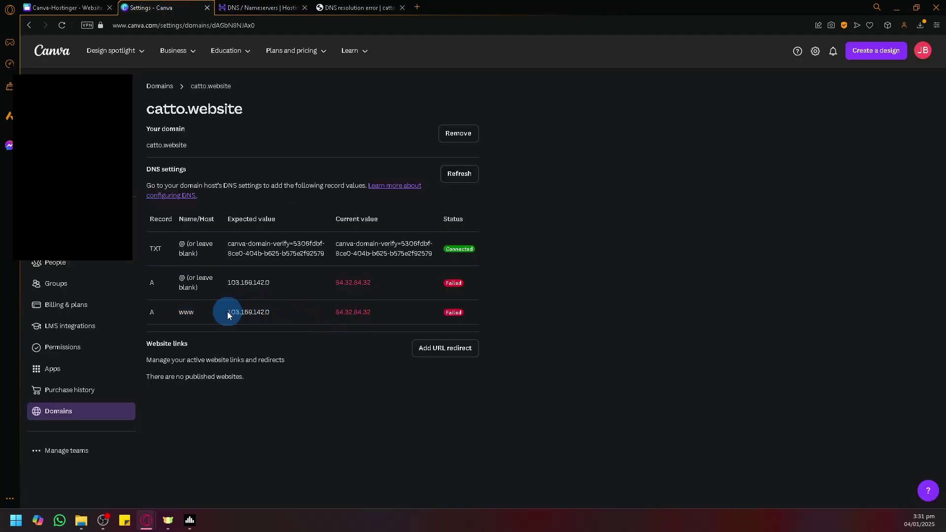
pyautogui.moveTo(228, 315); pyautogui.dragTo(270, 315)
pyautogui.click(236, 7)
pyautogui.click(522, 207)
pyautogui.hotkey('ctrl', 'v')
pyautogui.click(735, 224)
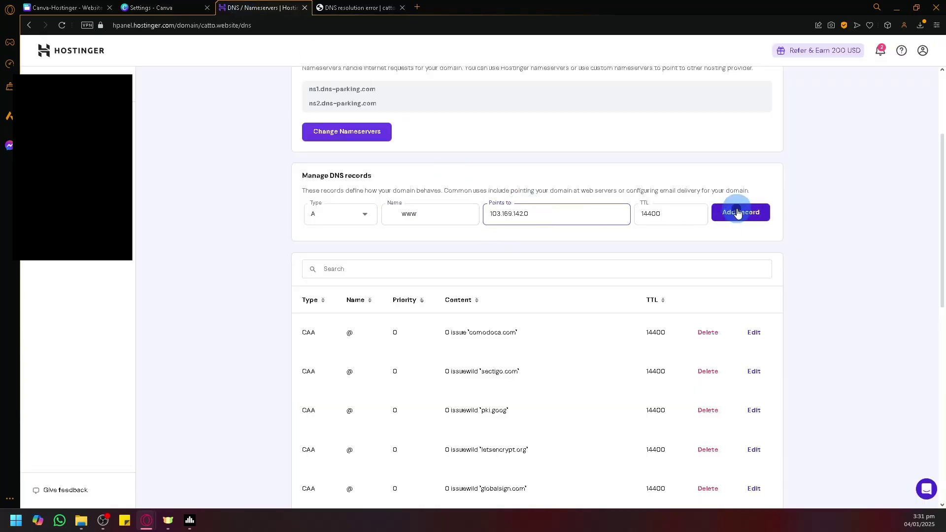
pyautogui.click(584, 363)
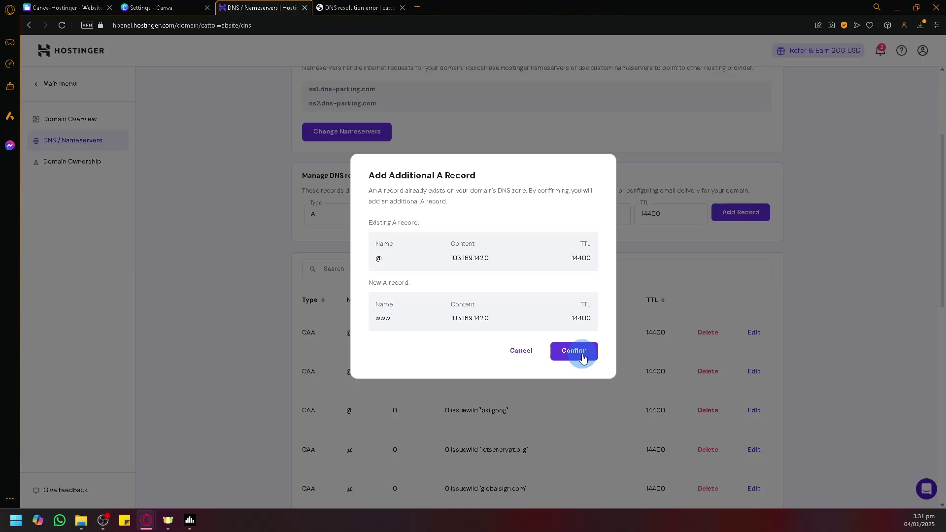
# Step: Review the DNS record list in Hostinger, then reload Canva's domain settings to recheck the status of catto.website
pyautogui.scroll(-8, 530, 314)
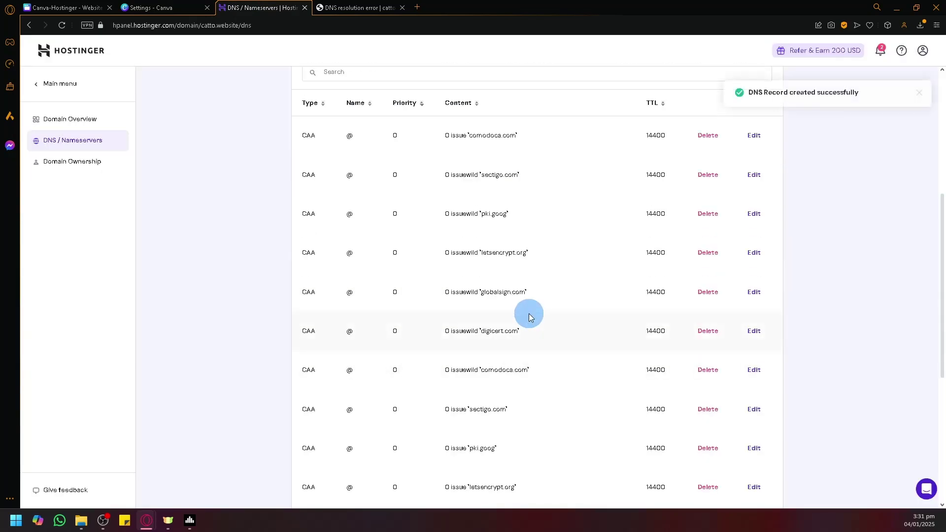
pyautogui.scroll(-5, 526, 309)
pyautogui.click(348, 8)
pyautogui.click(161, 8)
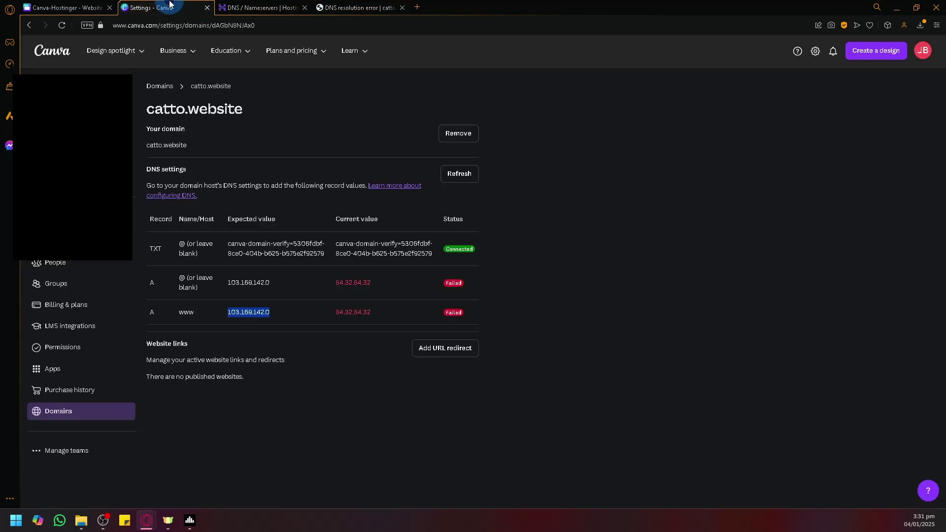
pyautogui.click(59, 23)
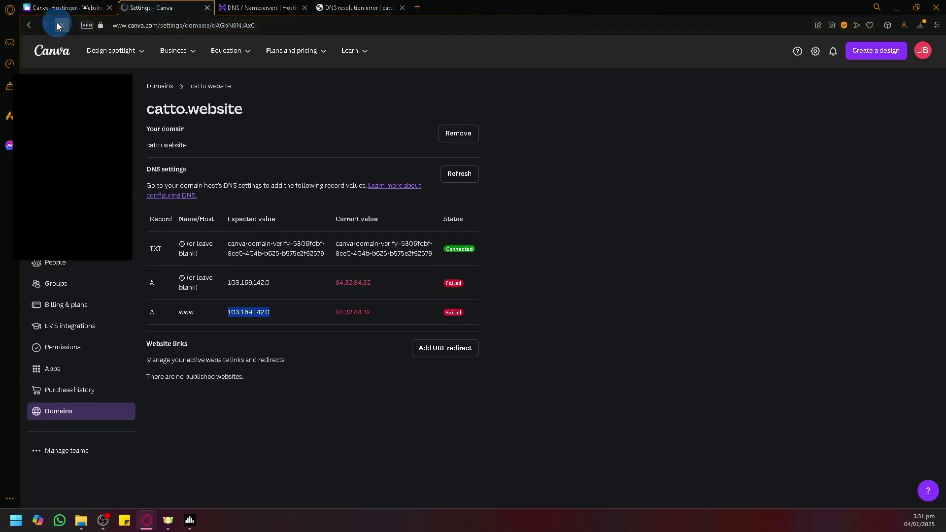
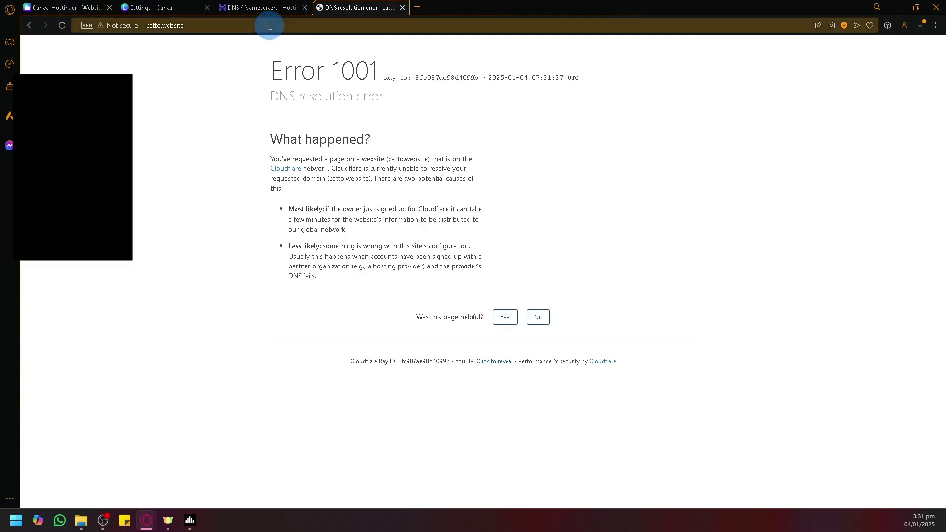
# Step: Copy the domain name catto.website from Canva's domain settings and load it in the browser to test the site
pyautogui.click(196, 9)
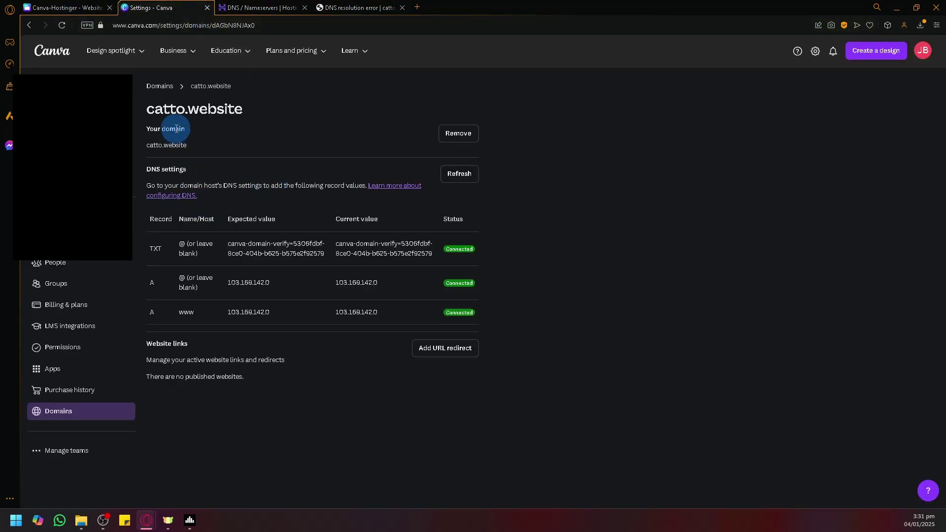
pyautogui.doubleClick(179, 145)
pyautogui.hotkey('ctrl', 'c')
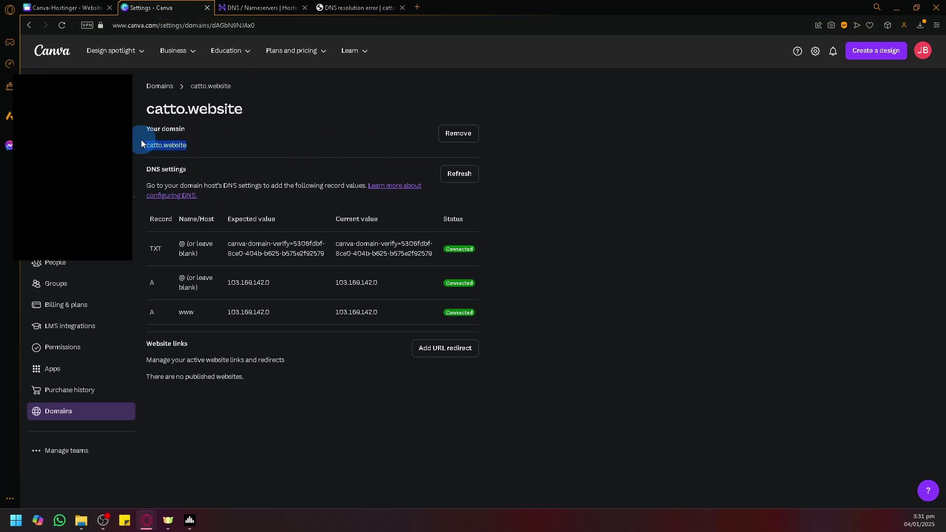
pyautogui.click(338, 25)
pyautogui.click(364, 5)
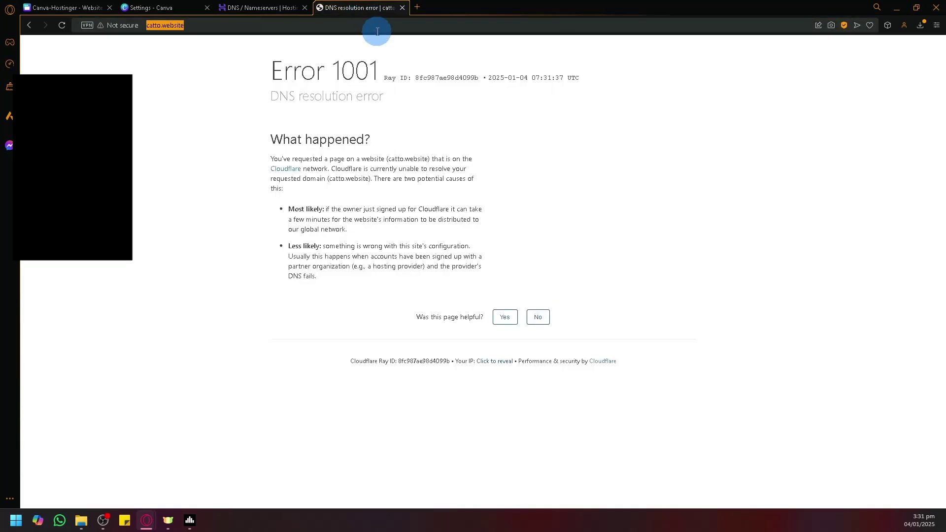
pyautogui.click(375, 30)
pyautogui.hotkey('ctrl', 'v')
pyautogui.hotkey('ctrl', 'v')
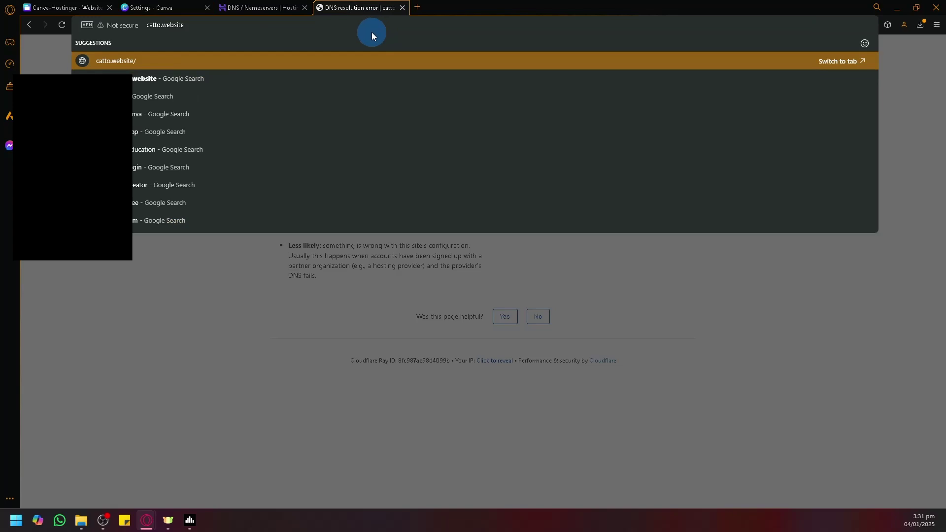
pyautogui.press('Return')
# Step: Look through catto.website's child nameservers, DNSSEC, forwarding and DNS history in Hostinger, then return to its DNS records
pyautogui.click(251, 4)
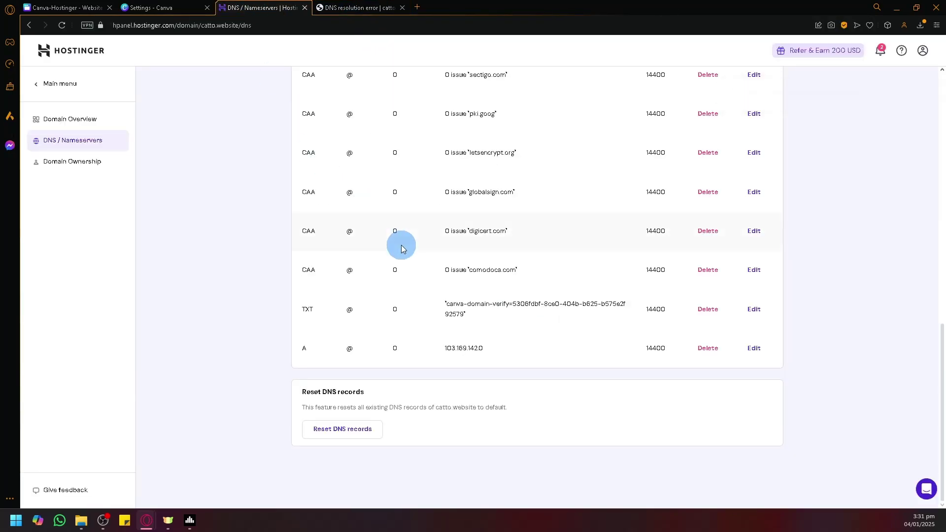
pyautogui.scroll(10, 401, 245)
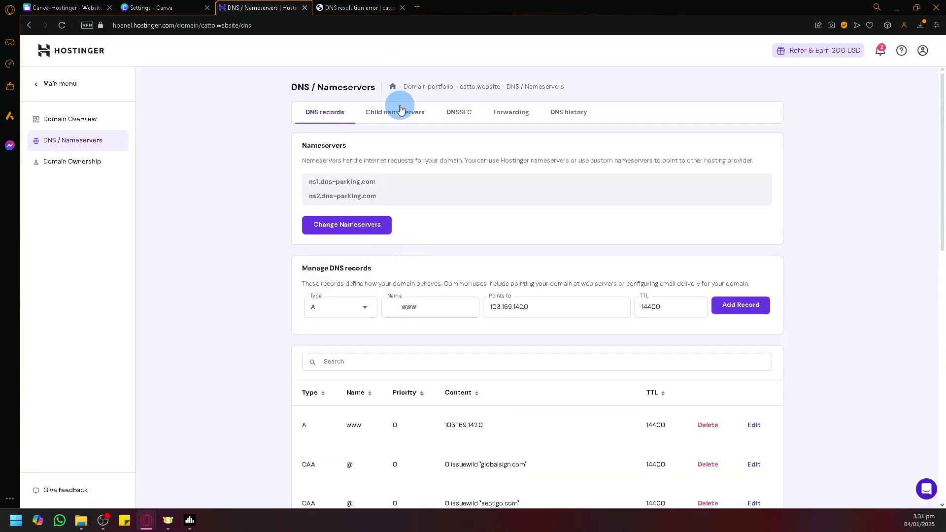
pyautogui.click(399, 112)
pyautogui.click(463, 117)
pyautogui.click(511, 119)
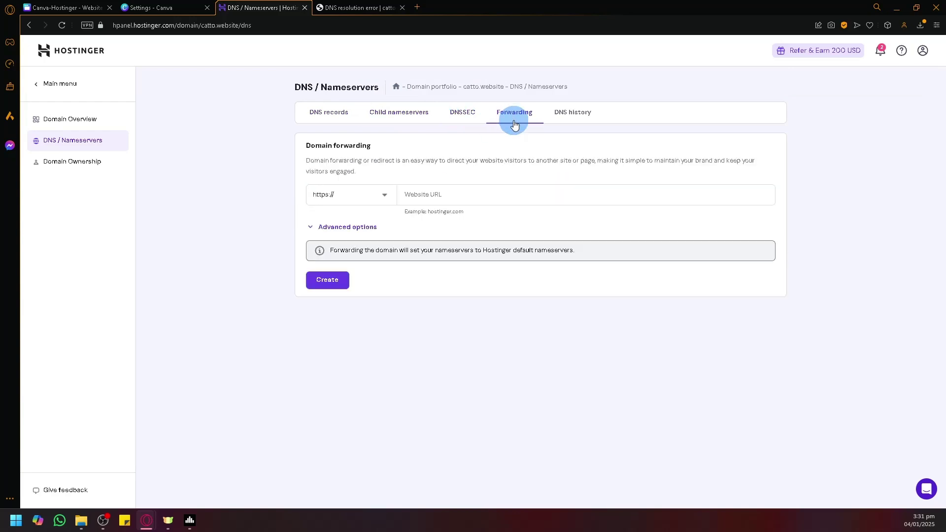
pyautogui.click(571, 122)
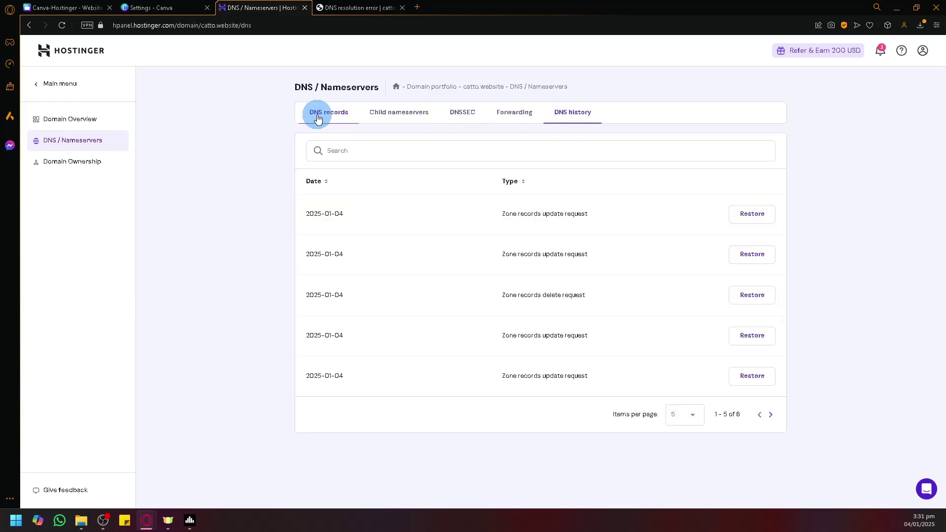
pyautogui.click(328, 119)
# Step: Open the management page of catto.website from Hostinger's domain portfolio
pyautogui.click(38, 84)
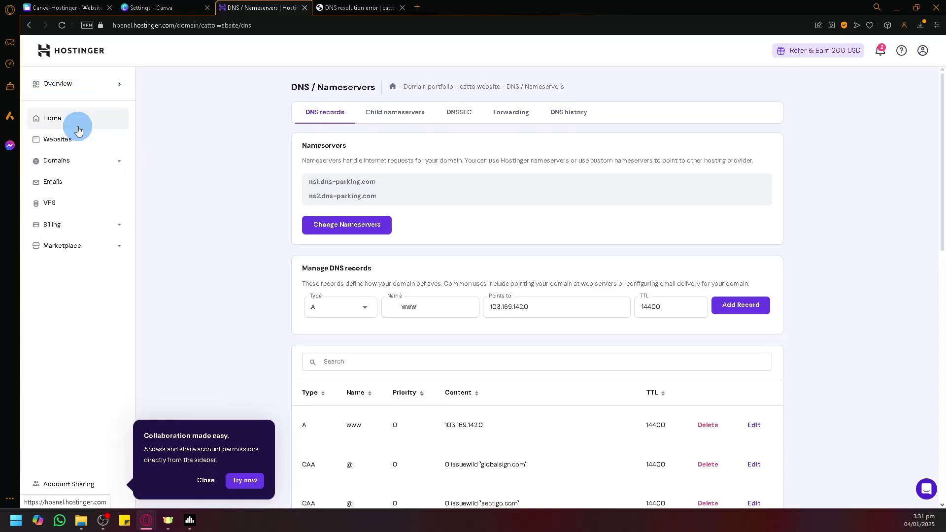
pyautogui.click(92, 162)
pyautogui.click(89, 181)
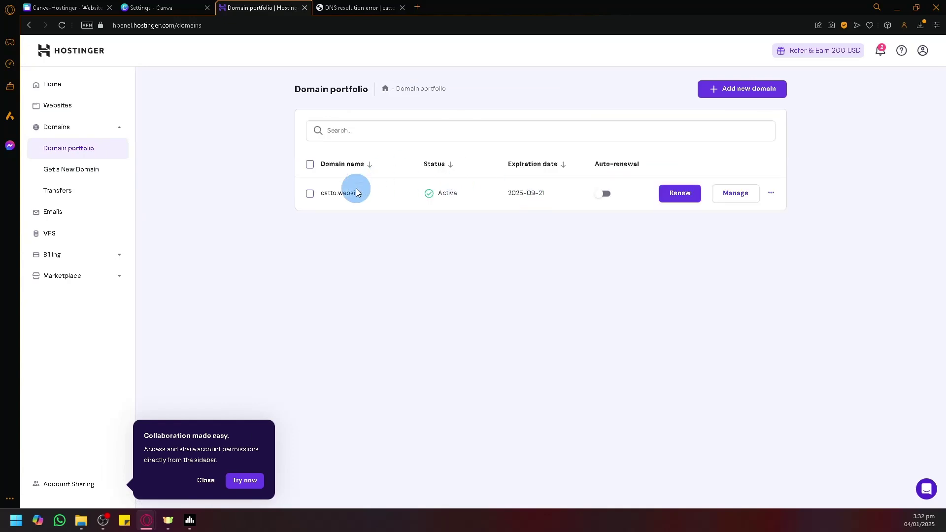
pyautogui.click(725, 188)
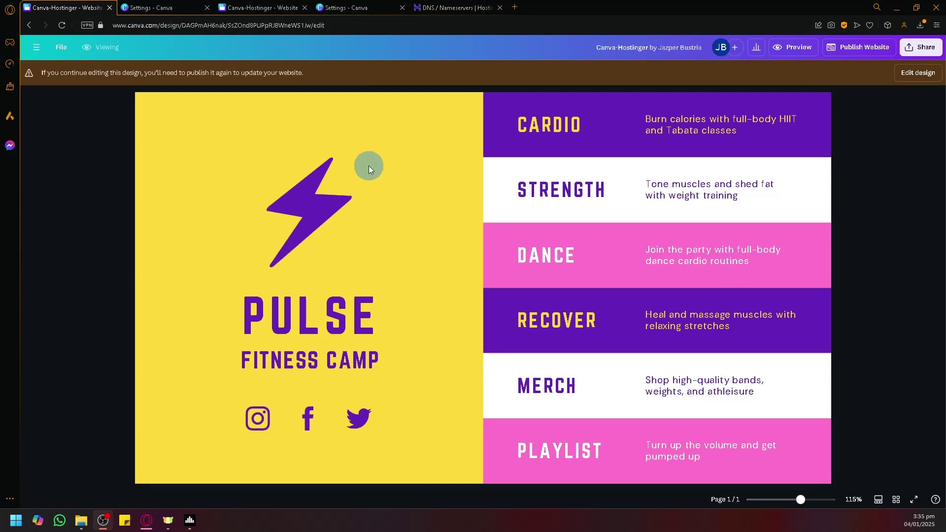
# Step: Check the DNS statuses in Canva's domain settings against Hostinger's record list, then return to the Canva-Hostinger website design
pyautogui.click(362, 6)
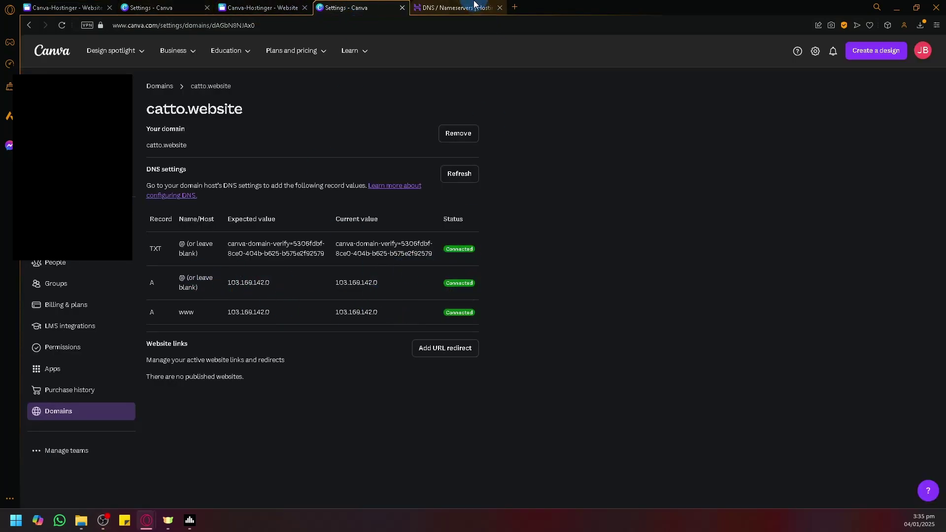
pyautogui.click(456, 7)
pyautogui.scroll(-8, 466, 320)
pyautogui.scroll(-3, 493, 315)
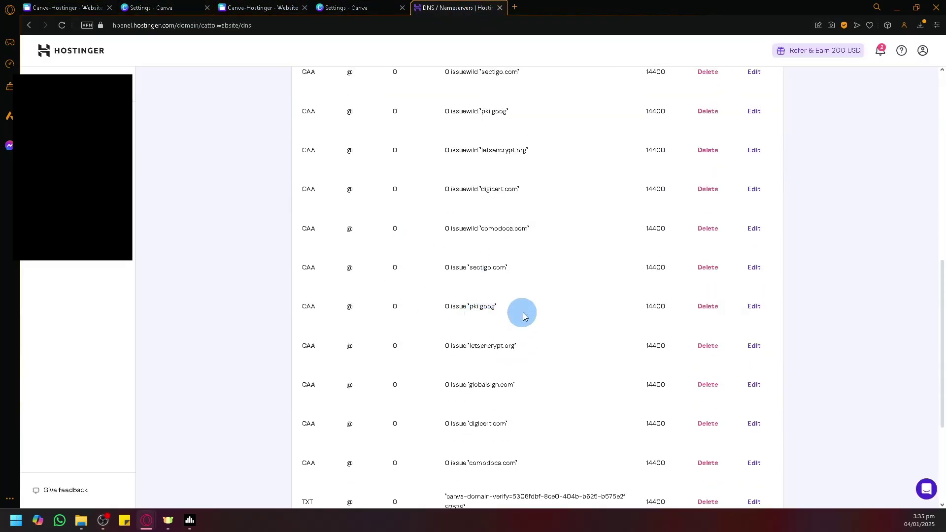
pyautogui.click(186, 8)
pyautogui.click(118, 13)
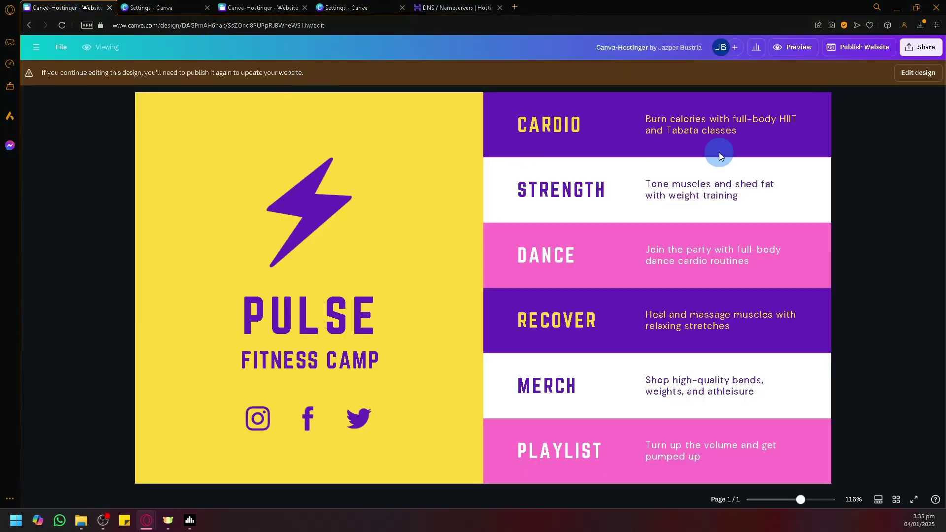
# Step: Open the design's website publishing options and review its publish settings, including the advanced ones
pyautogui.click(867, 49)
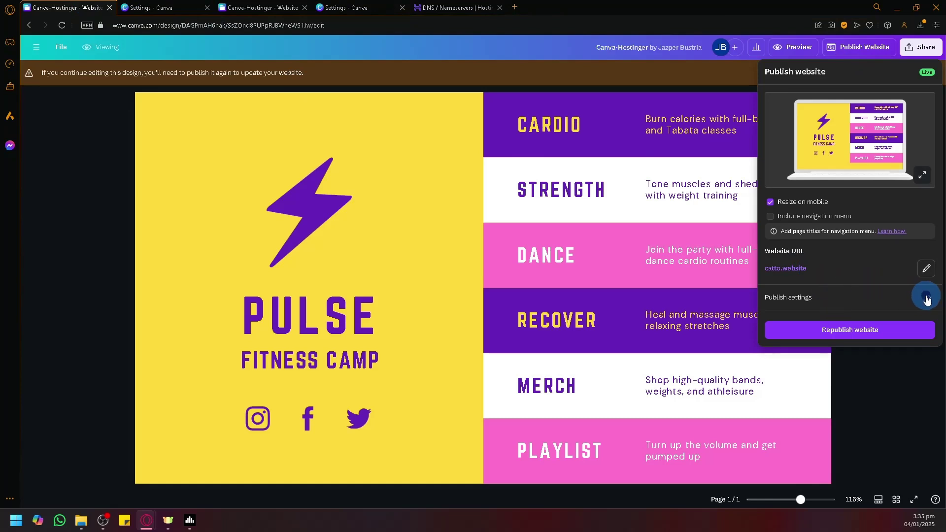
pyautogui.click(927, 299)
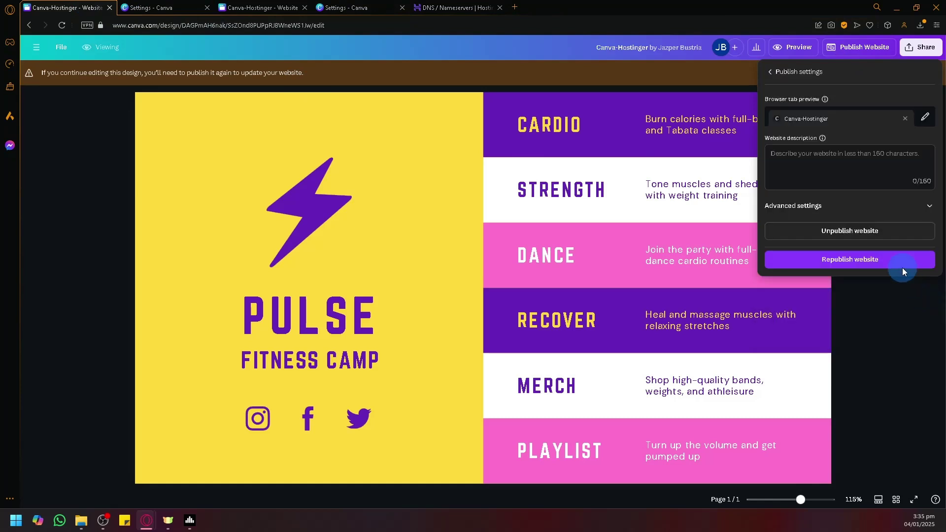
pyautogui.click(917, 203)
pyautogui.click(772, 74)
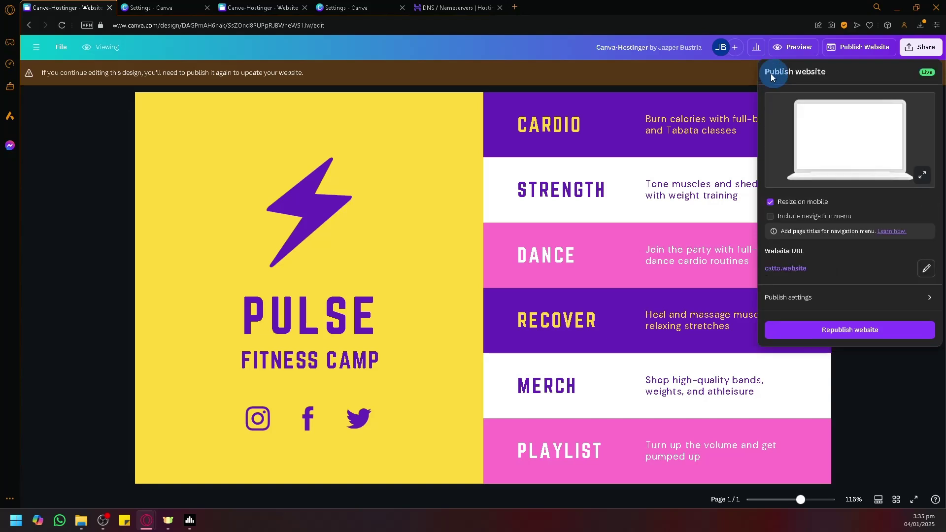
# Step: Switch the website URL to testingeeee.my.canva.site and back to catto.website, then republish the website
pyautogui.click(927, 269)
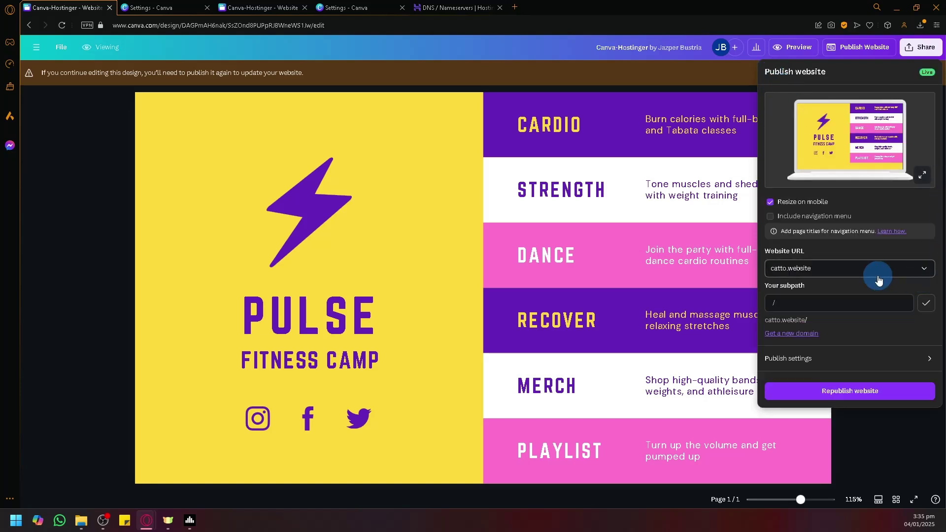
pyautogui.click(920, 272)
pyautogui.click(874, 293)
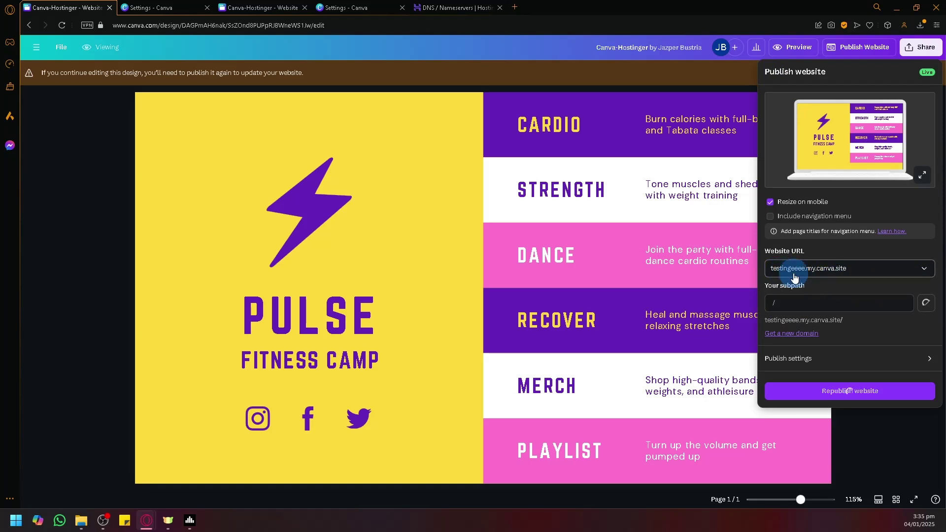
pyautogui.click(926, 270)
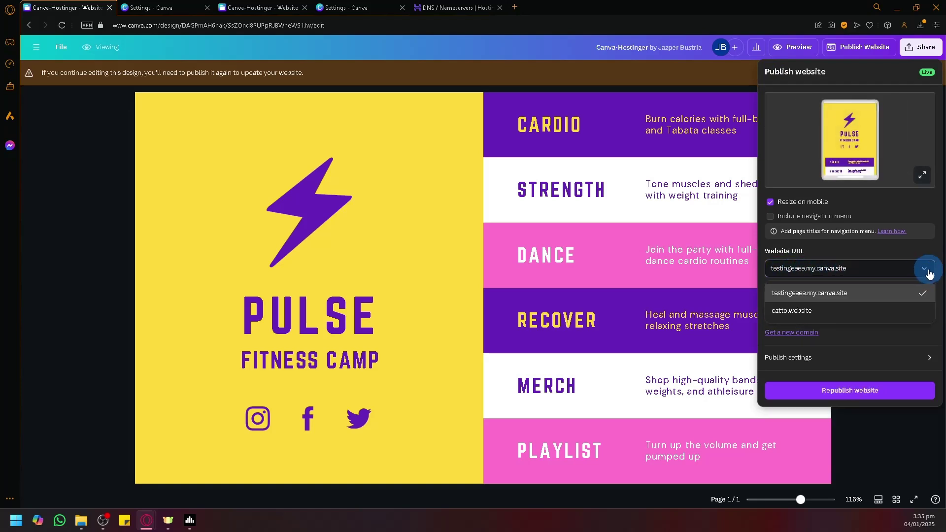
pyautogui.click(846, 317)
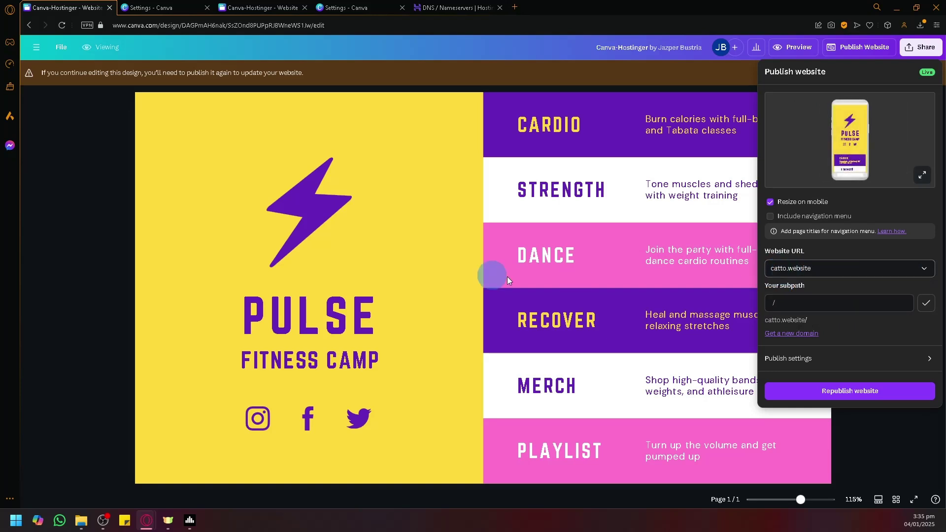
pyautogui.click(820, 395)
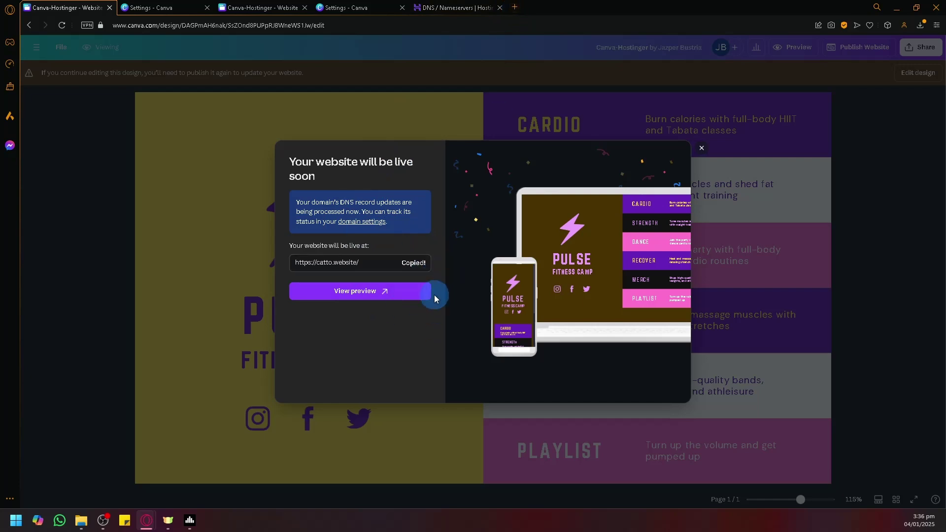
pyautogui.click(355, 266)
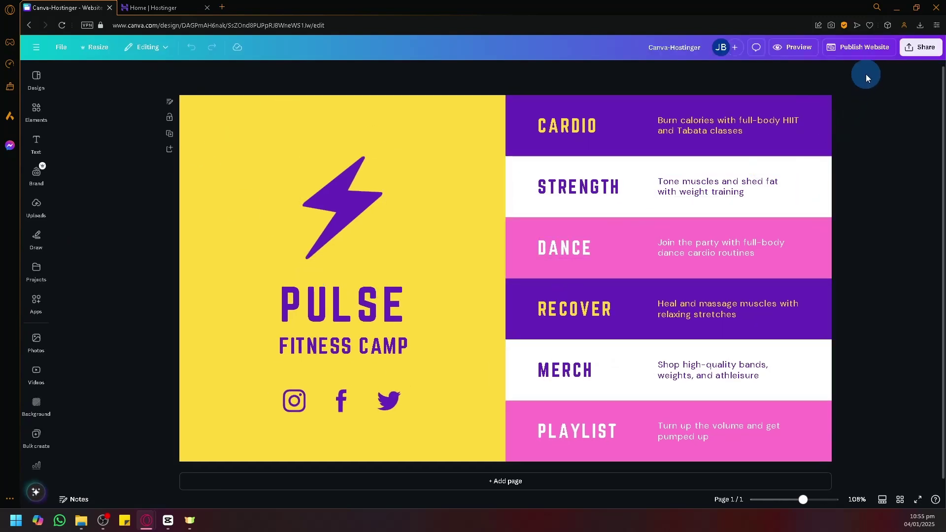
# Step: Edit the Canva-Hostinger design's website URL, request a new domain, and choose to bring your own domain
pyautogui.click(863, 48)
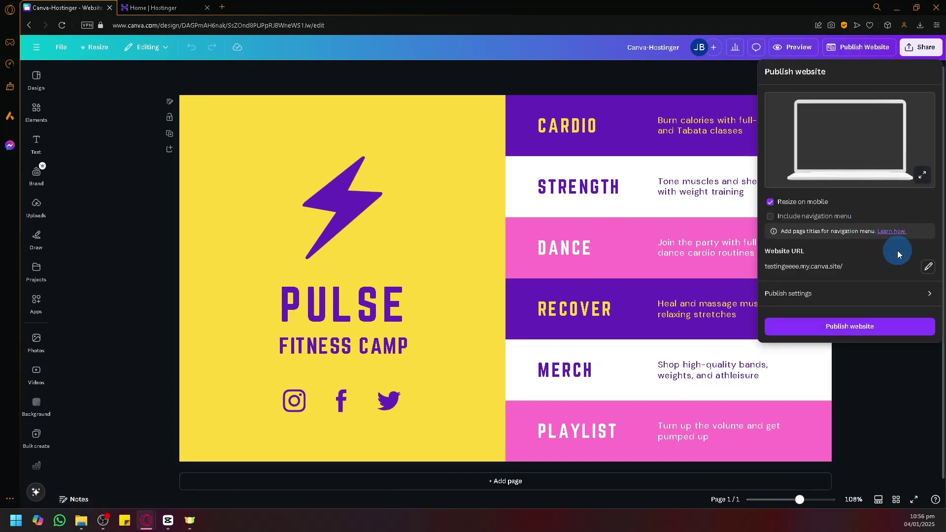
pyautogui.click(932, 271)
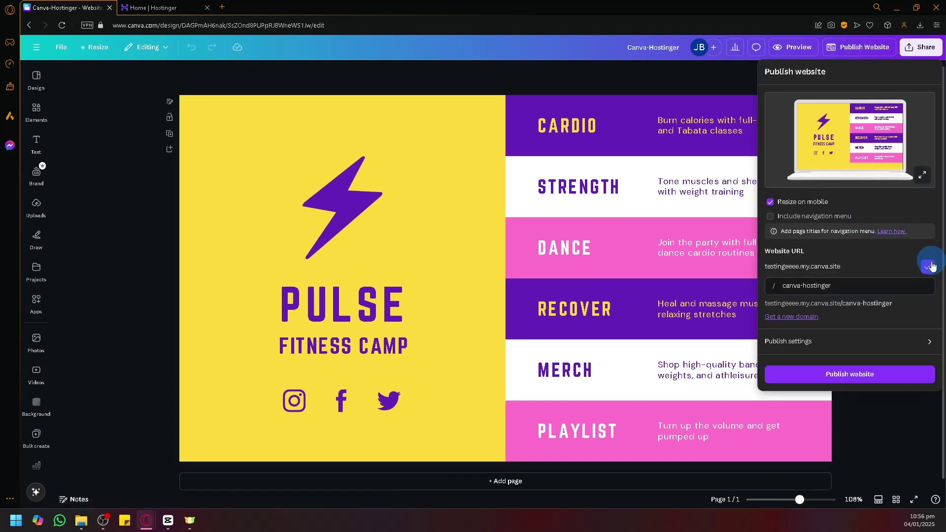
pyautogui.click(801, 317)
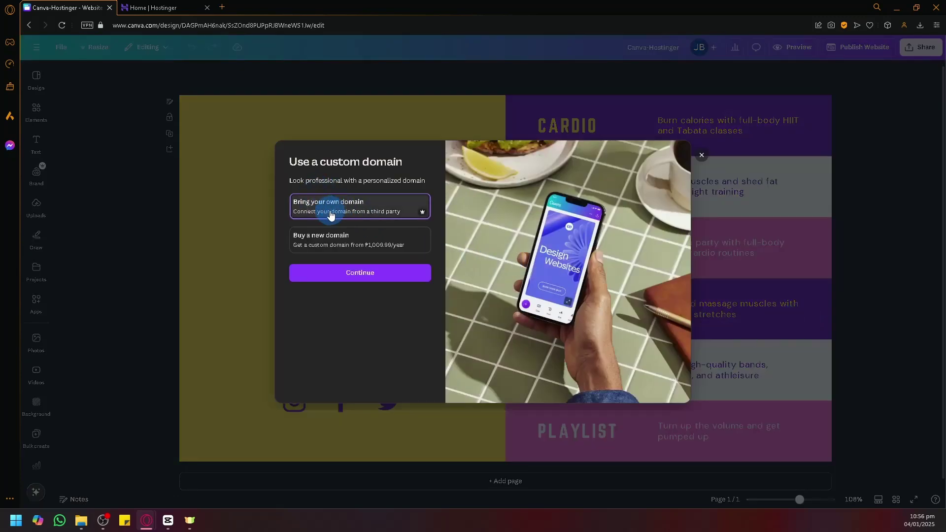
pyautogui.click(348, 275)
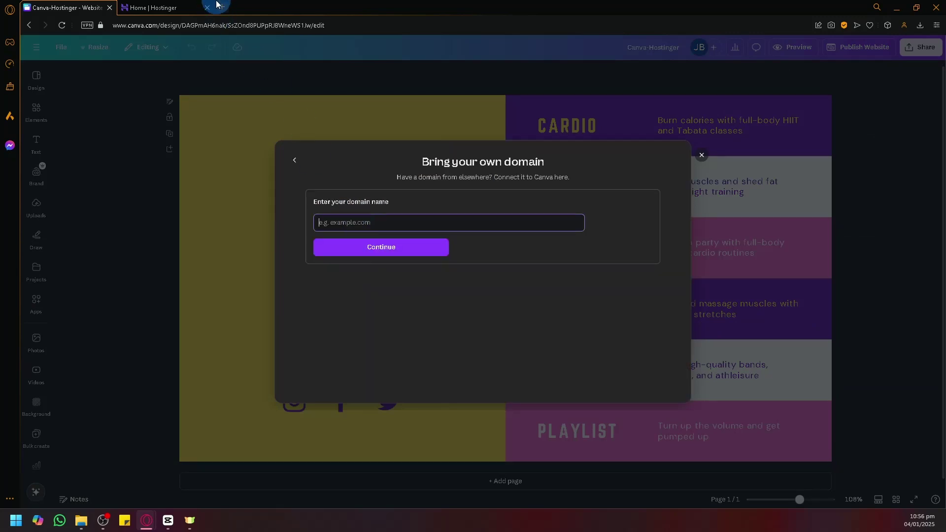
# Step: Copy catto.website from Hostinger, submit it as the domain to bring into Canva, and open the manual connection steps
pyautogui.click(197, 7)
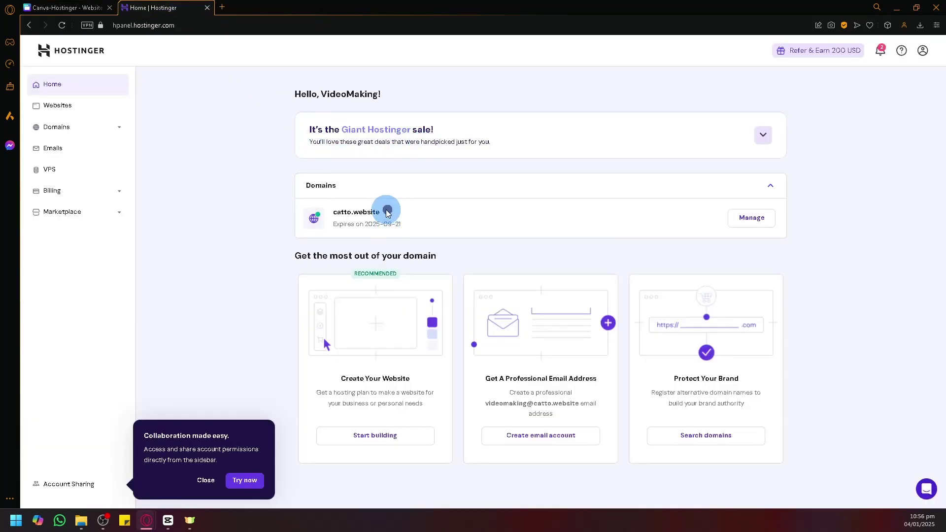
pyautogui.moveTo(385, 211); pyautogui.dragTo(329, 209)
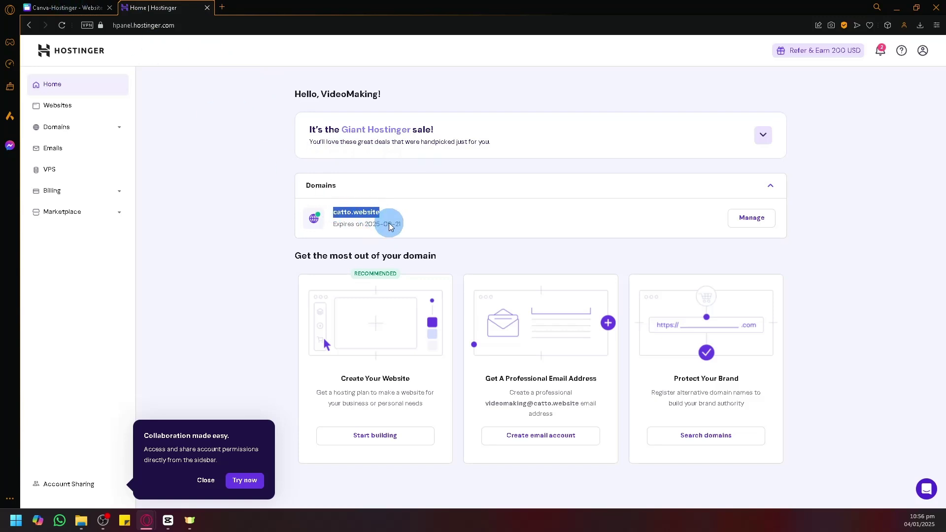
pyautogui.click(75, 10)
pyautogui.hotkey('ctrl', 'v')
pyautogui.click(428, 254)
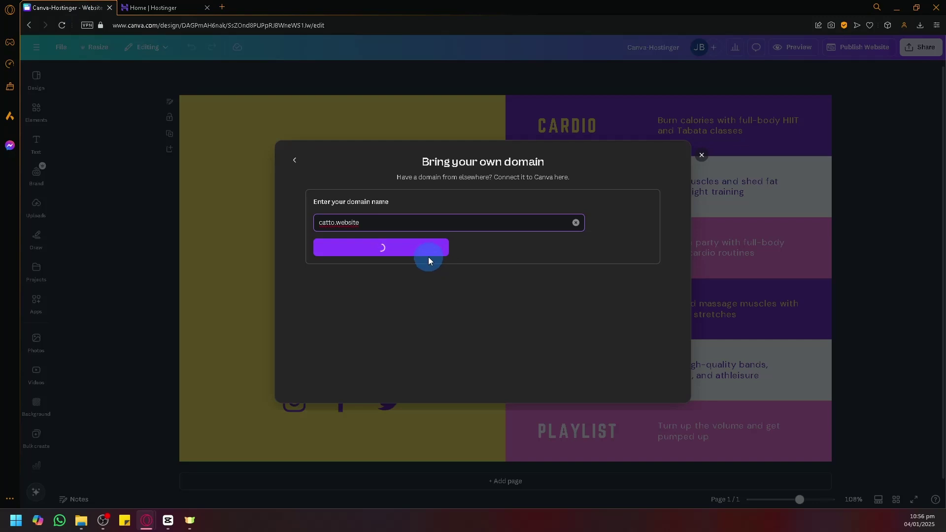
pyautogui.click(428, 255)
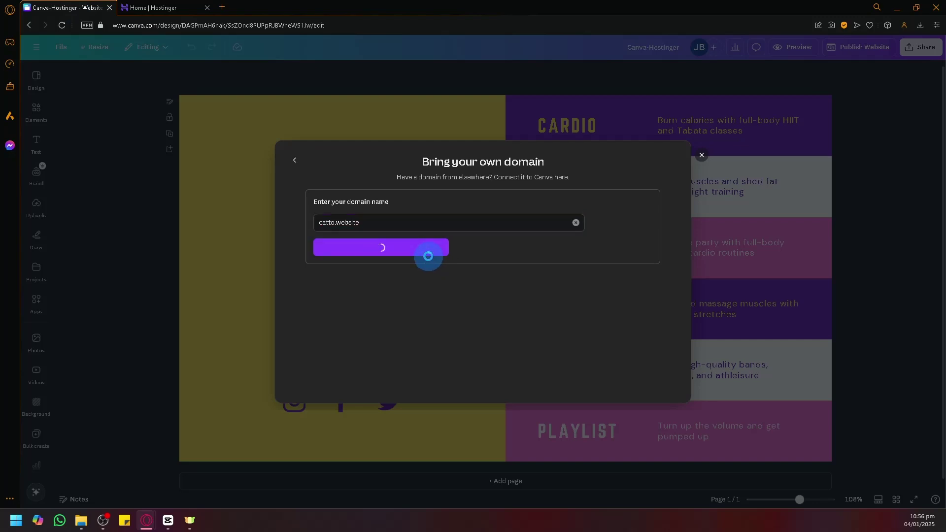
pyautogui.click(437, 292)
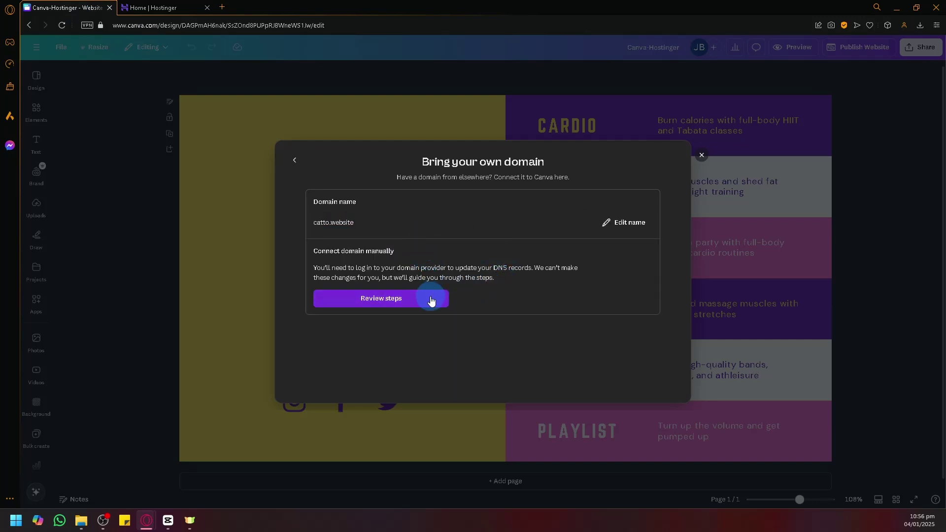
pyautogui.click(360, 214)
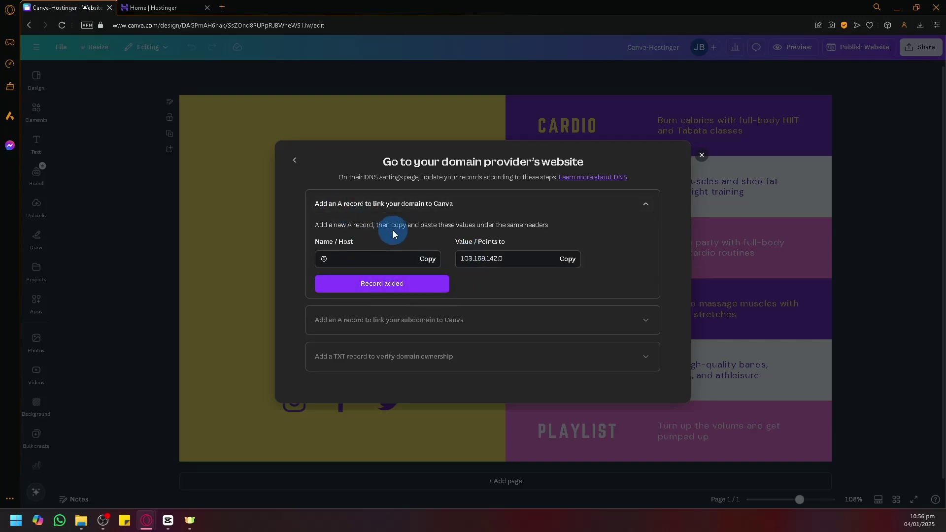
# Step: Open the DNS settings of catto.website in Hostinger and reset all its DNS records to default
pyautogui.click(158, 8)
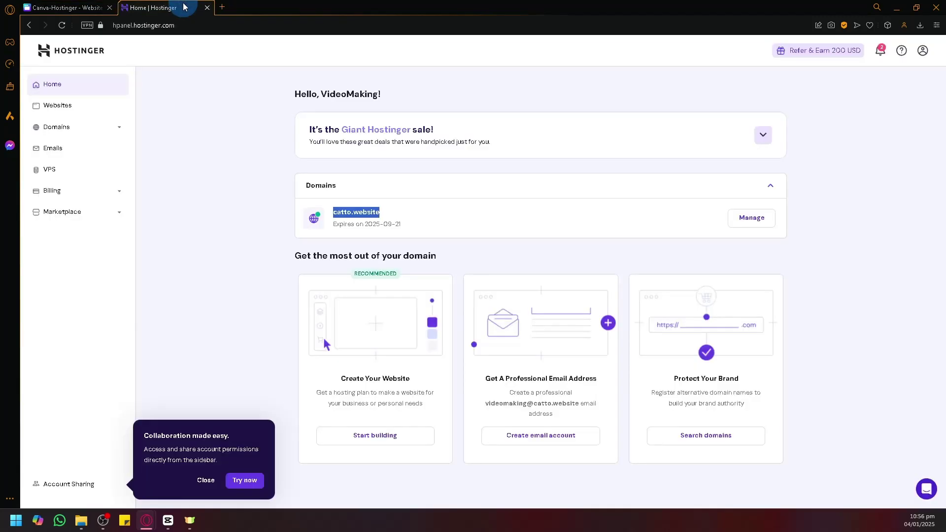
pyautogui.click(102, 190)
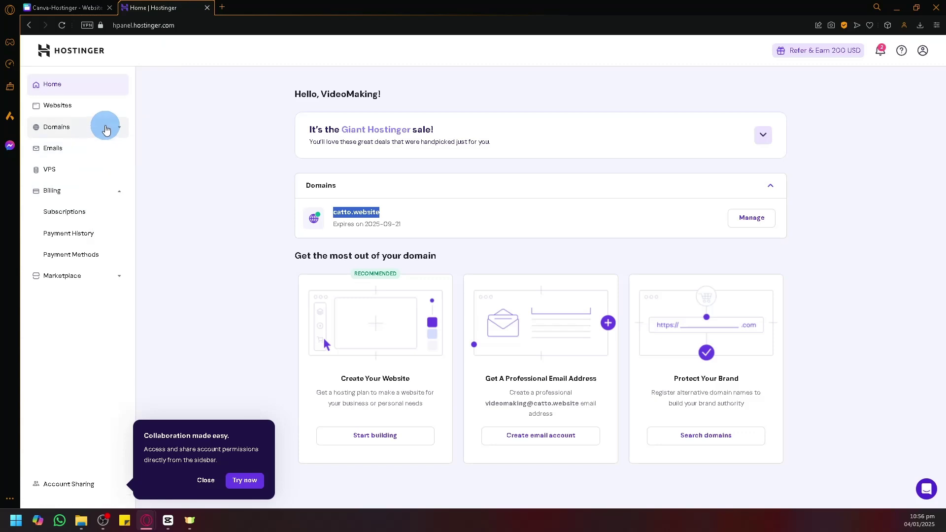
pyautogui.click(754, 219)
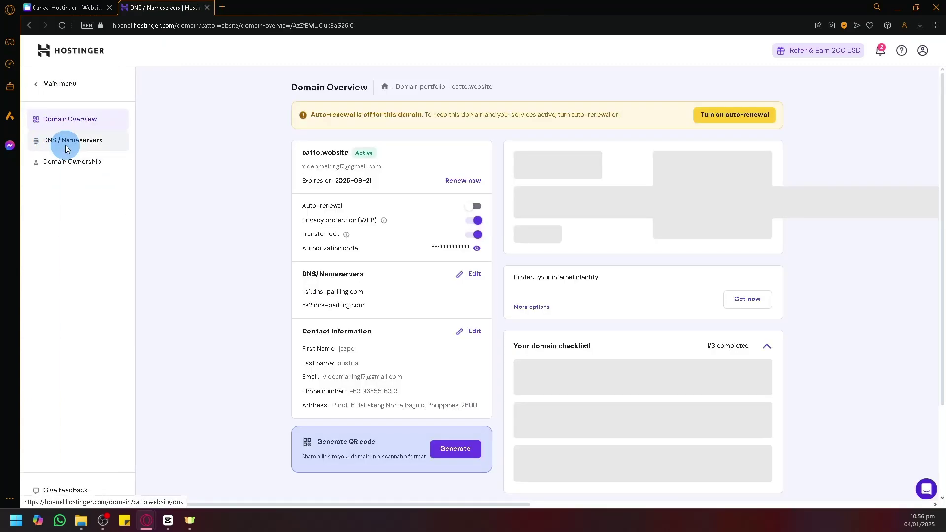
pyautogui.click(66, 144)
pyautogui.scroll(-15, 418, 328)
pyautogui.scroll(-3, 417, 328)
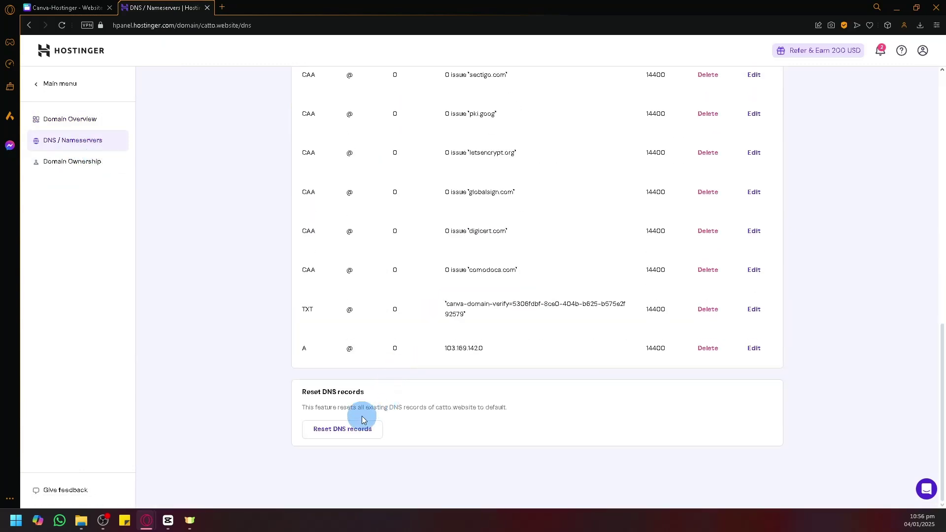
pyautogui.click(361, 431)
pyautogui.click(556, 300)
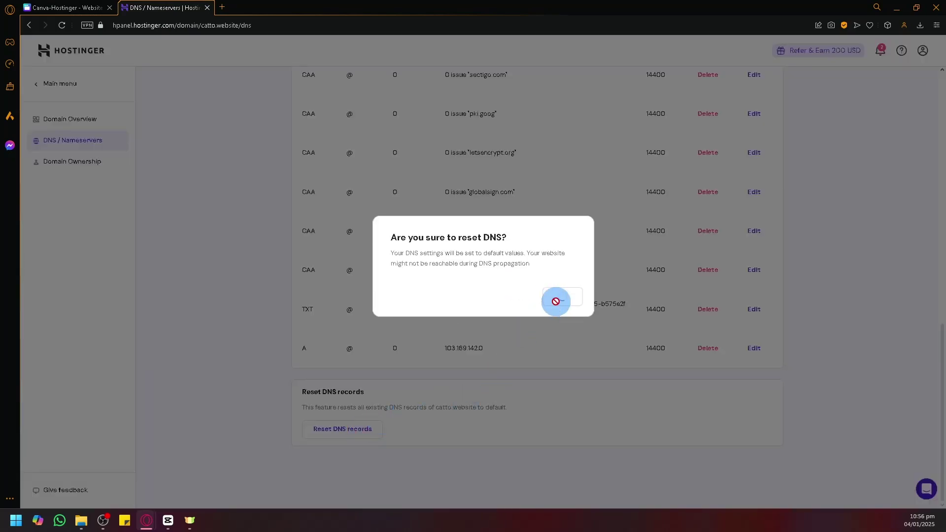
pyautogui.scroll(-1, 510, 398)
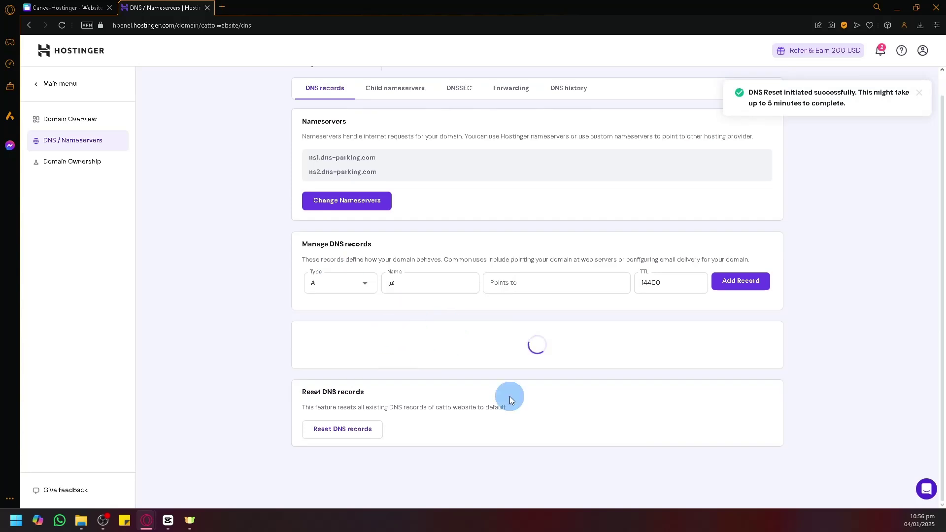
# Step: Return to Canva and go through its required domain A record, www subdomain A record and TXT verification record
pyautogui.click(54, 7)
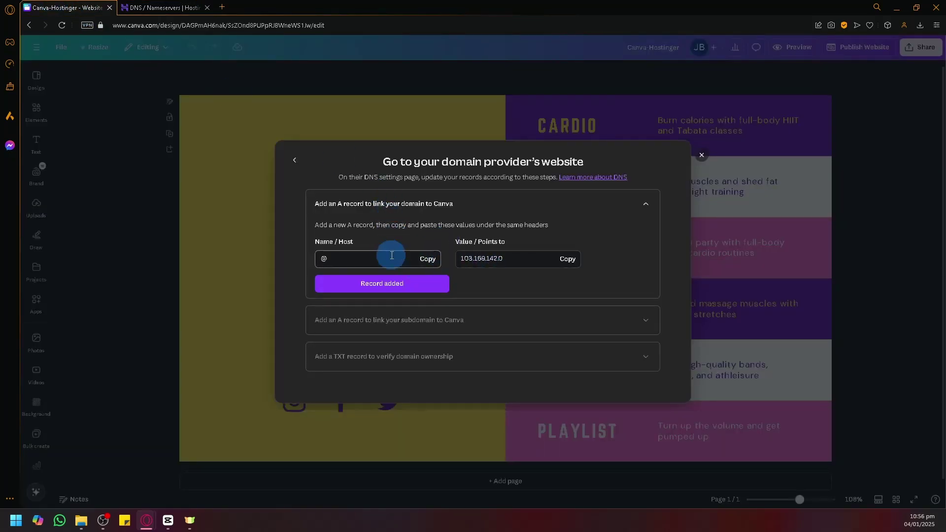
pyautogui.click(396, 283)
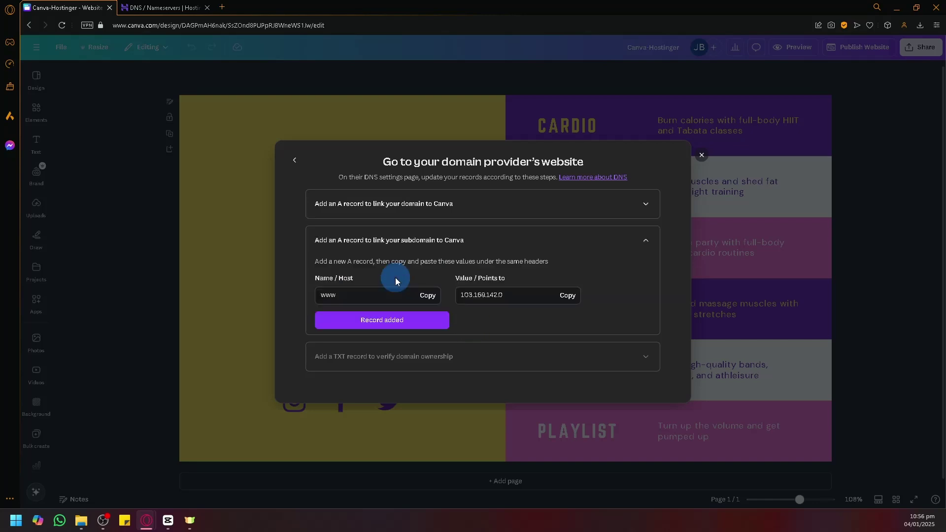
pyautogui.click(426, 320)
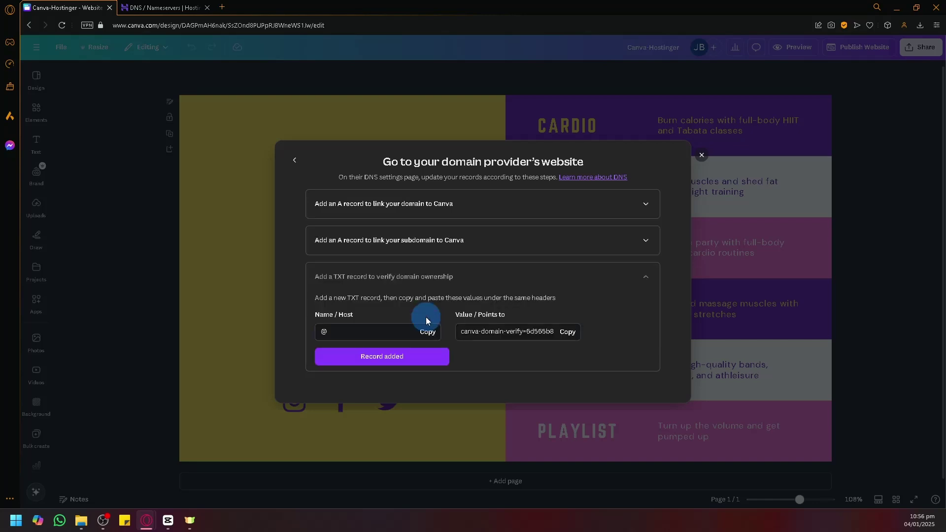
# Step: Review the catto.website DNS record list in Hostinger, then return to Canva and close the domain connection steps
pyautogui.click(162, 7)
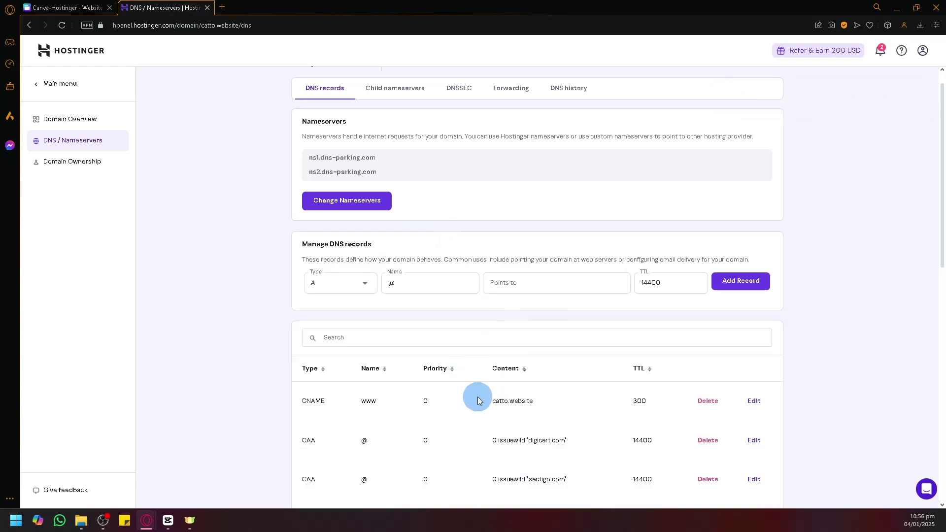
pyautogui.scroll(-2, 495, 370)
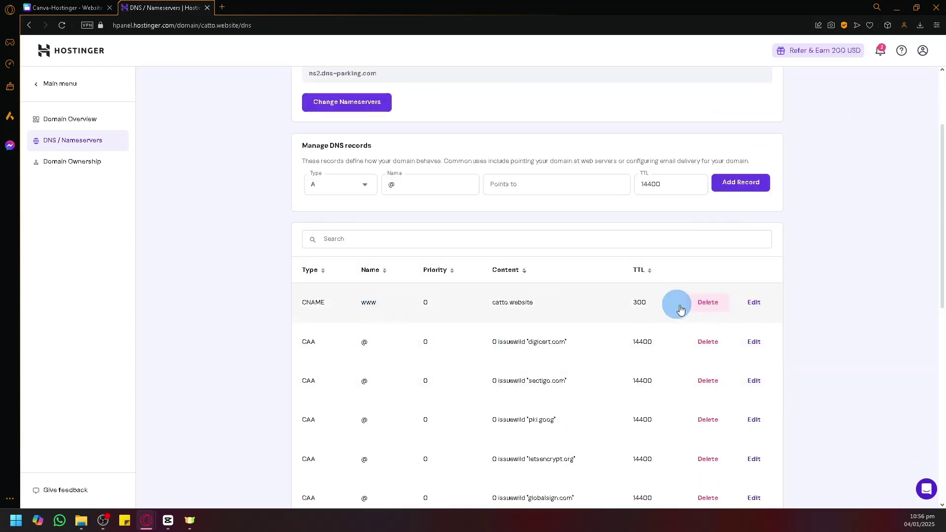
pyautogui.scroll(-4, 680, 301)
pyautogui.scroll(-5, 621, 430)
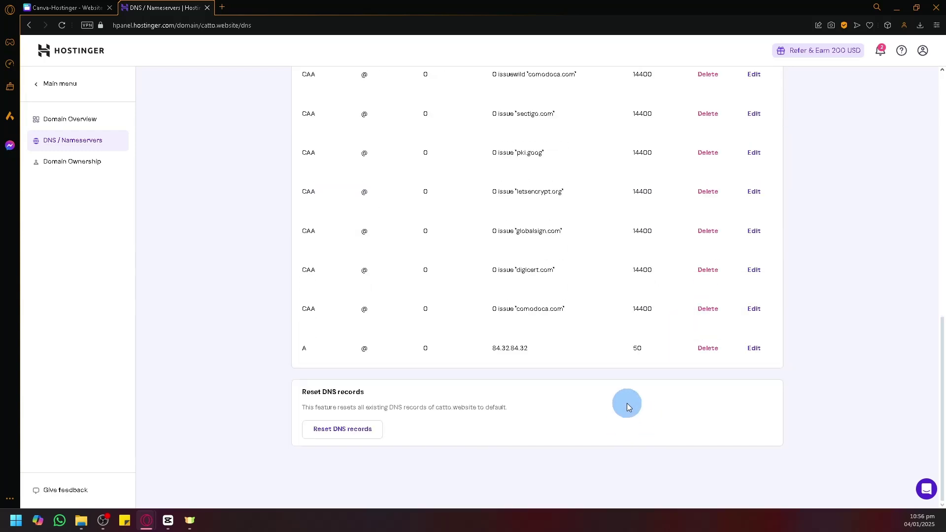
pyautogui.scroll(13, 606, 350)
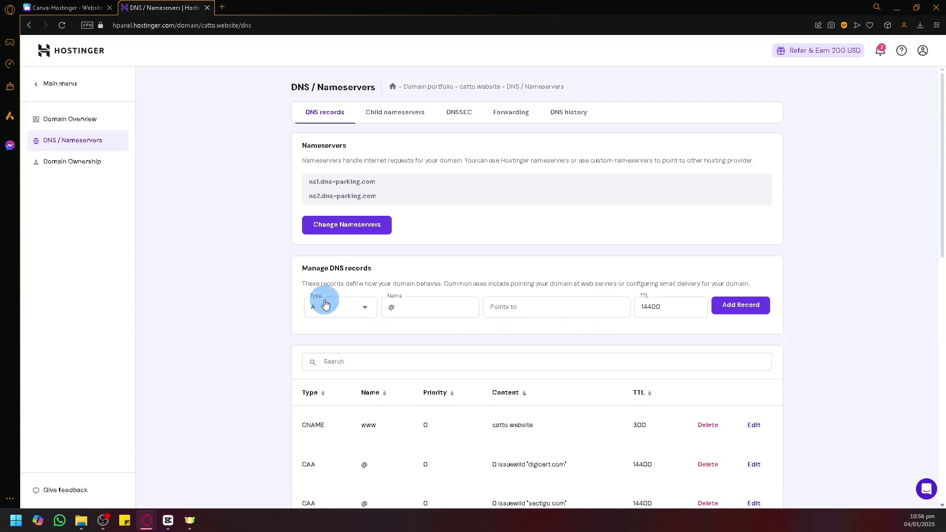
pyautogui.scroll(-13, 402, 338)
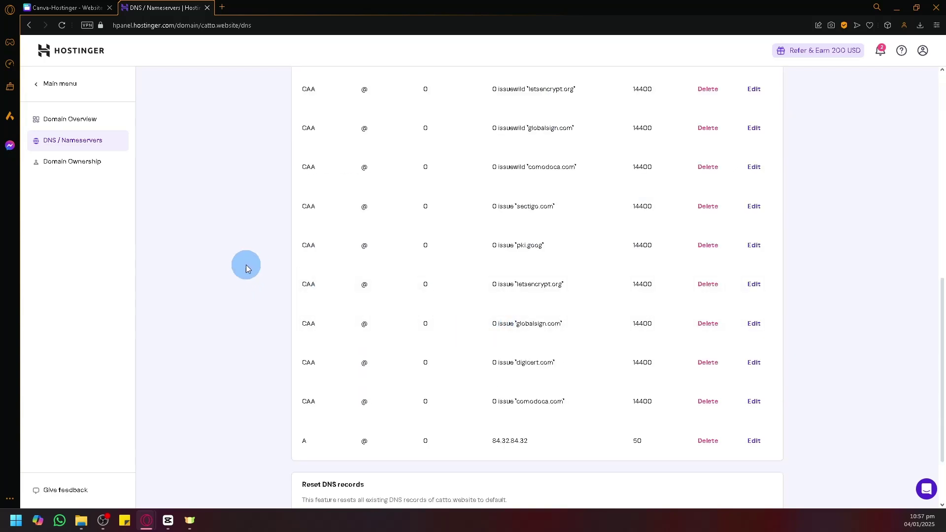
pyautogui.scroll(3, 251, 244)
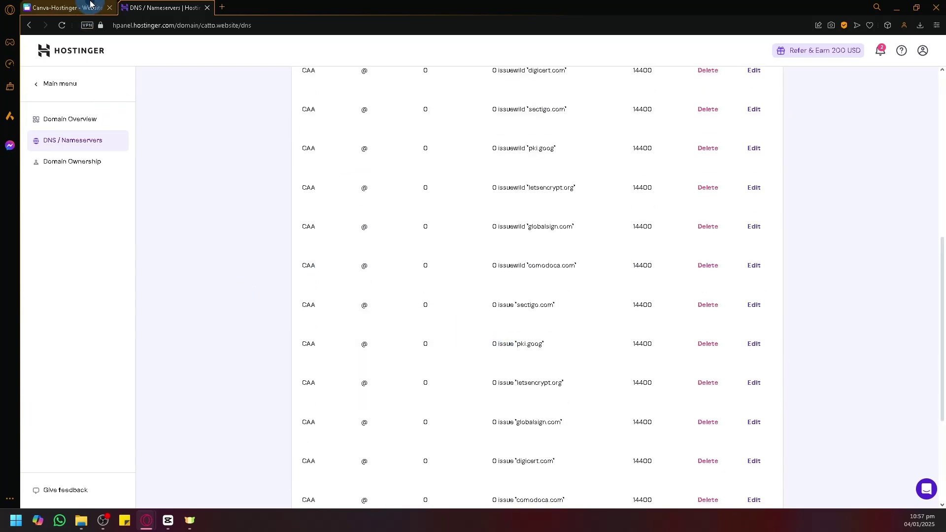
pyautogui.click(91, 8)
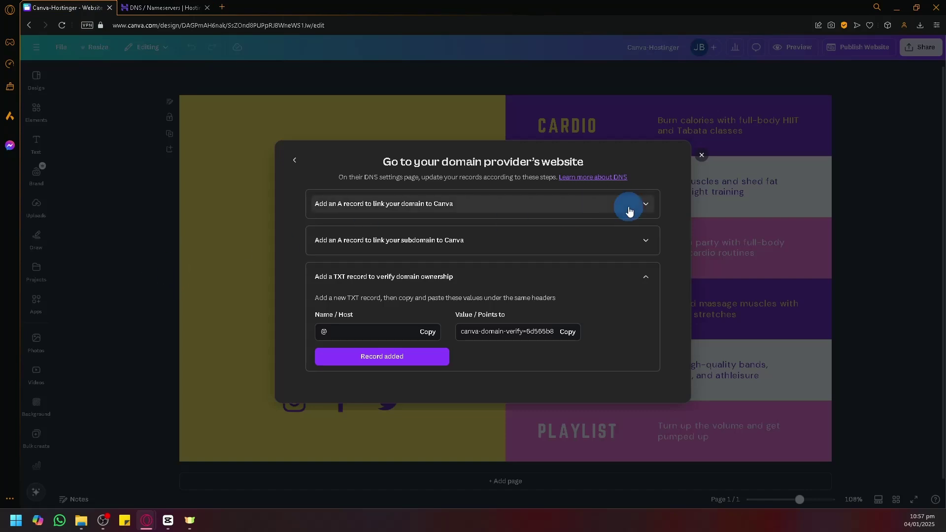
pyautogui.click(702, 156)
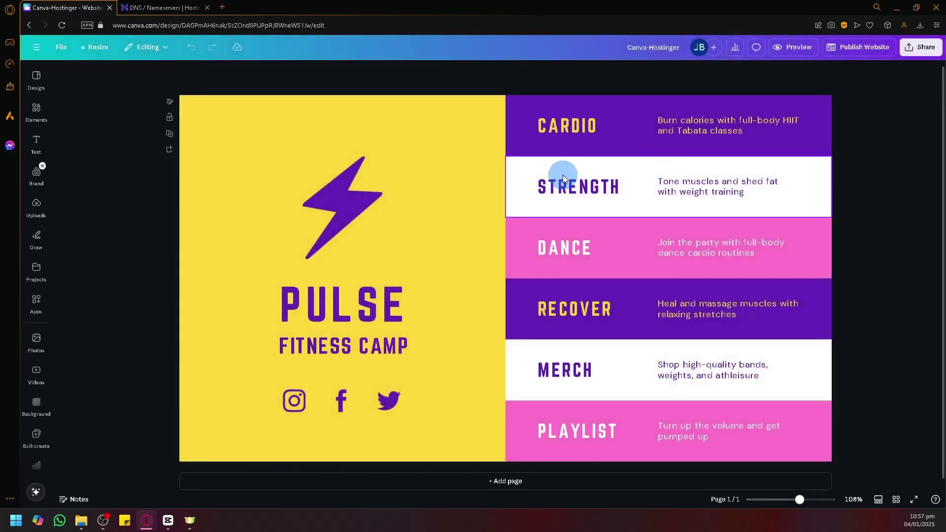